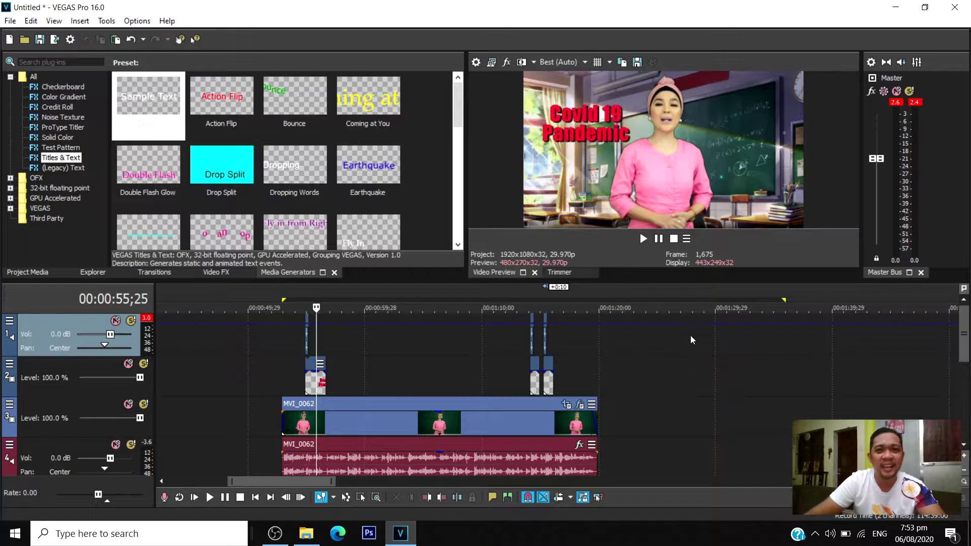
pyautogui.moveTo(298, 483); pyautogui.dragTo(272, 482)
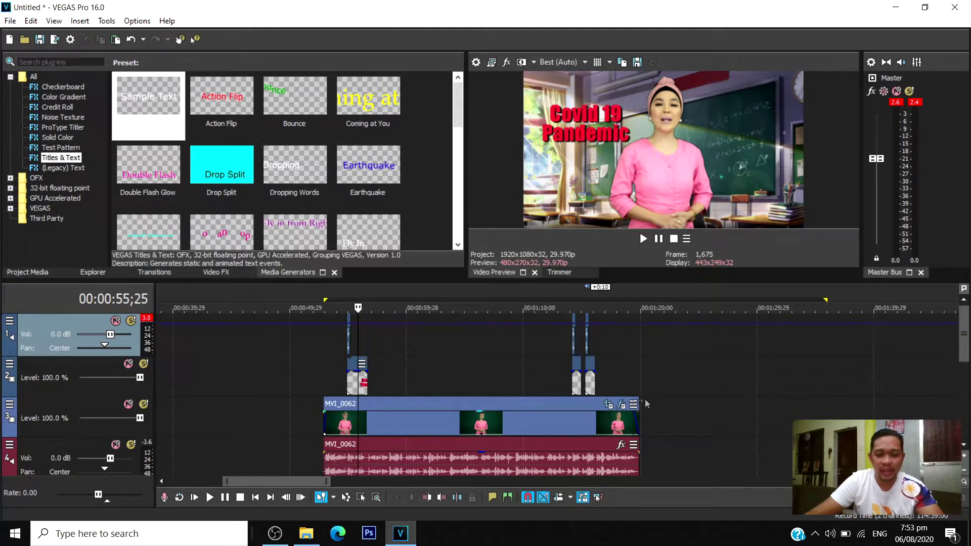
pyautogui.scroll(2, 569, 388)
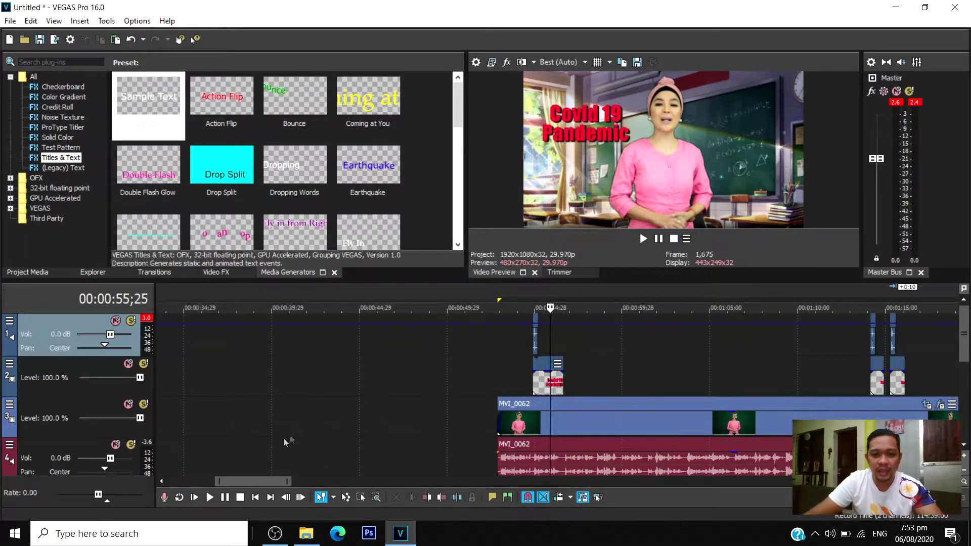
pyautogui.moveTo(268, 481); pyautogui.dragTo(280, 481)
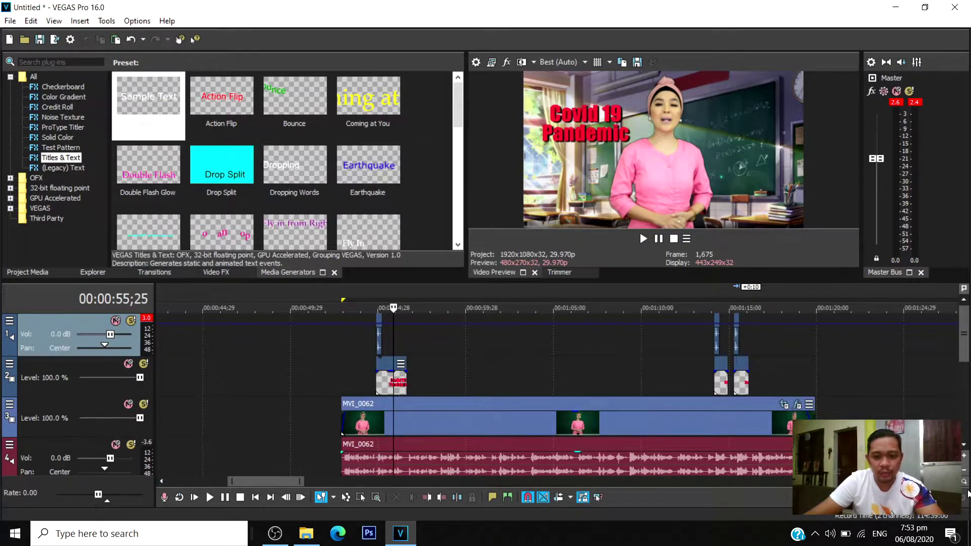
# Import the INTRO video from the Desktop into the project media.
pyautogui.click(32, 272)
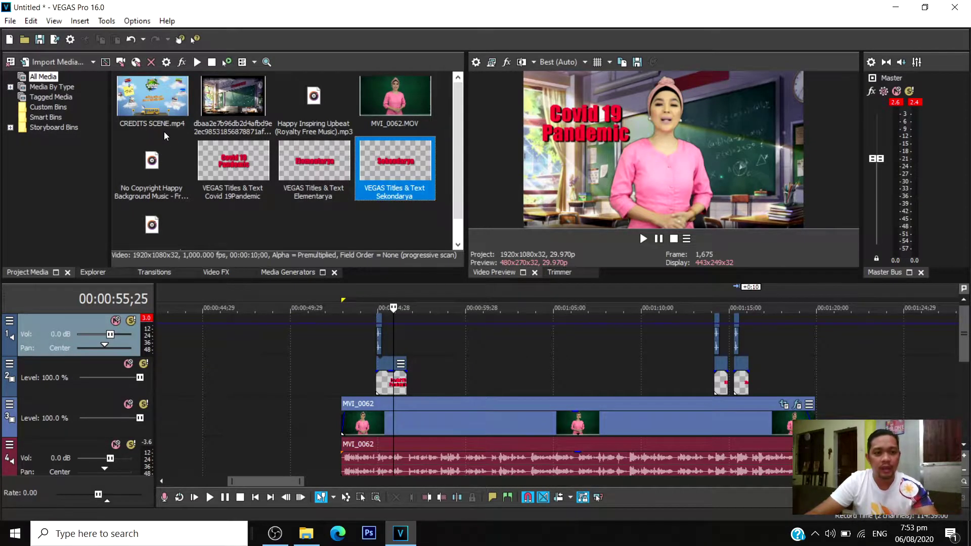
pyautogui.scroll(-1, 452, 201)
pyautogui.scroll(1, 452, 167)
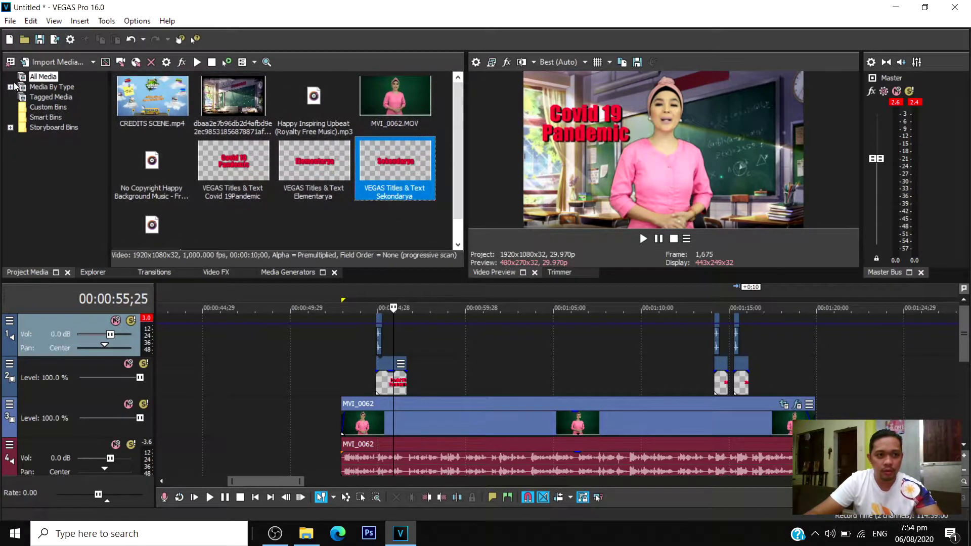
pyautogui.click(9, 21)
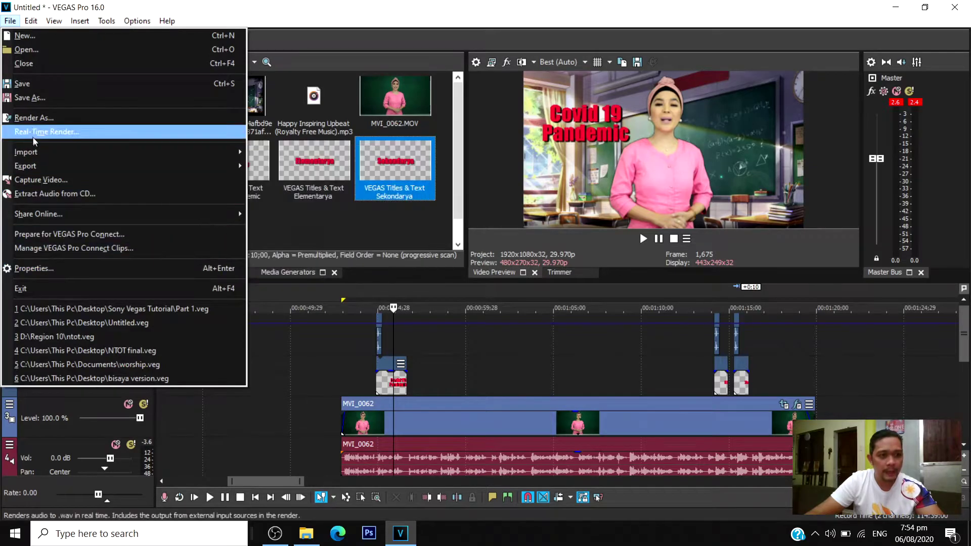
pyautogui.moveTo(212, 152)
pyautogui.click(252, 153)
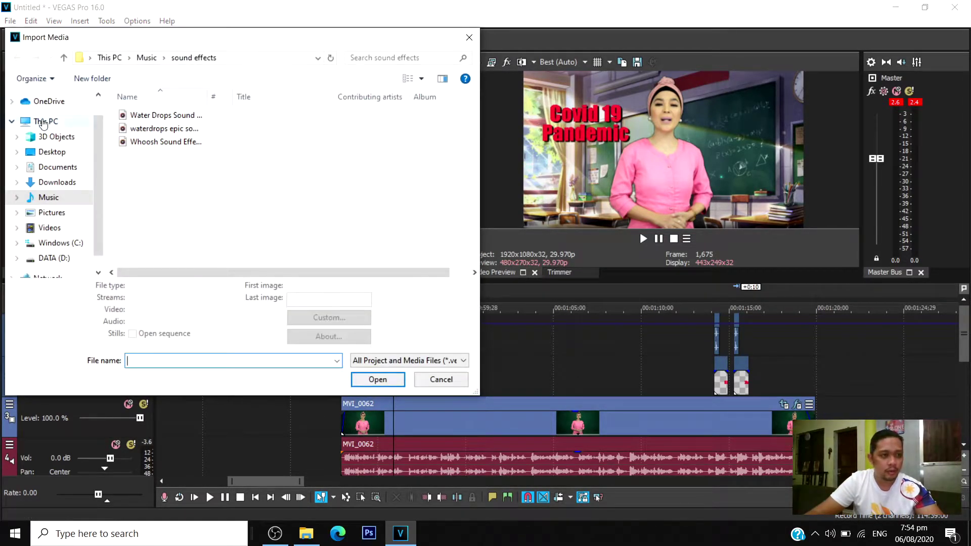
pyautogui.click(51, 152)
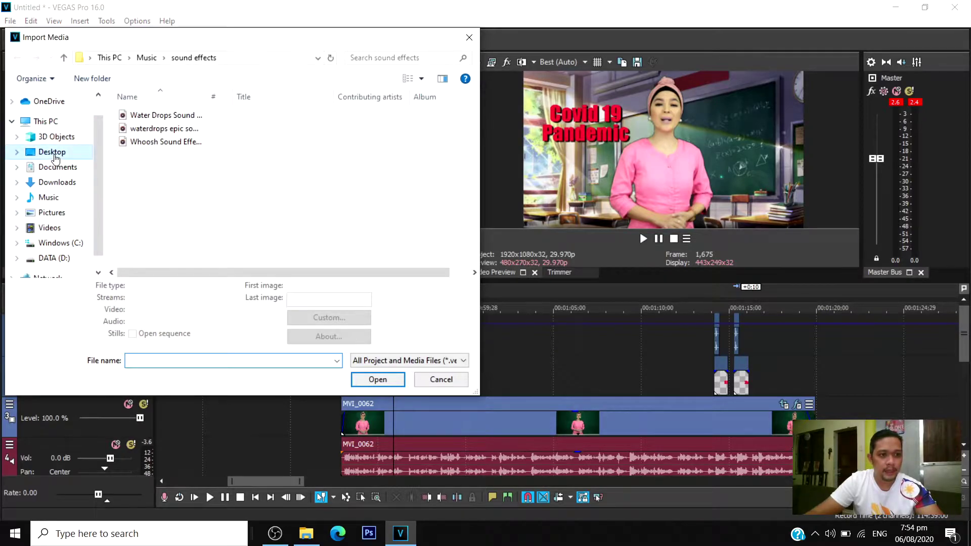
pyautogui.moveTo(472, 126); pyautogui.dragTo(448, 205)
pyautogui.click(448, 201)
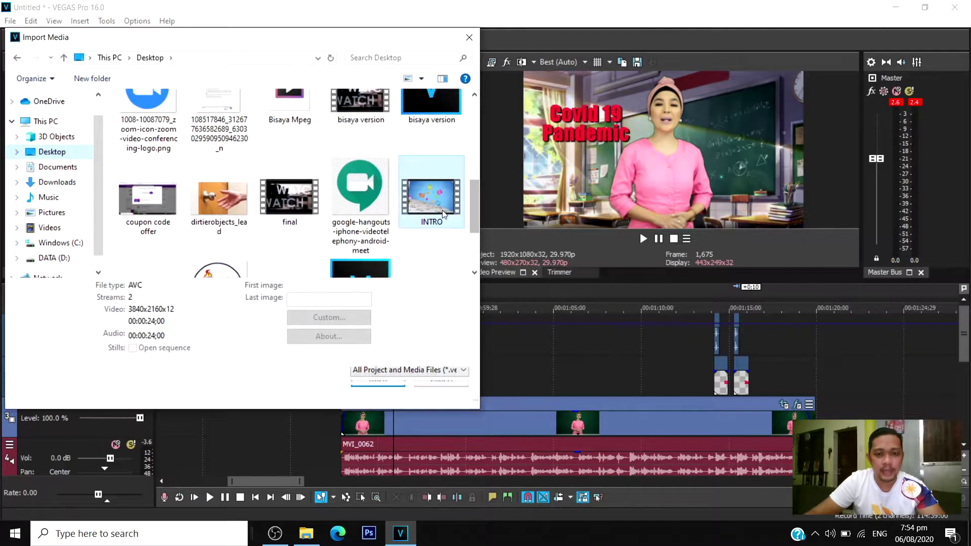
pyautogui.click(378, 393)
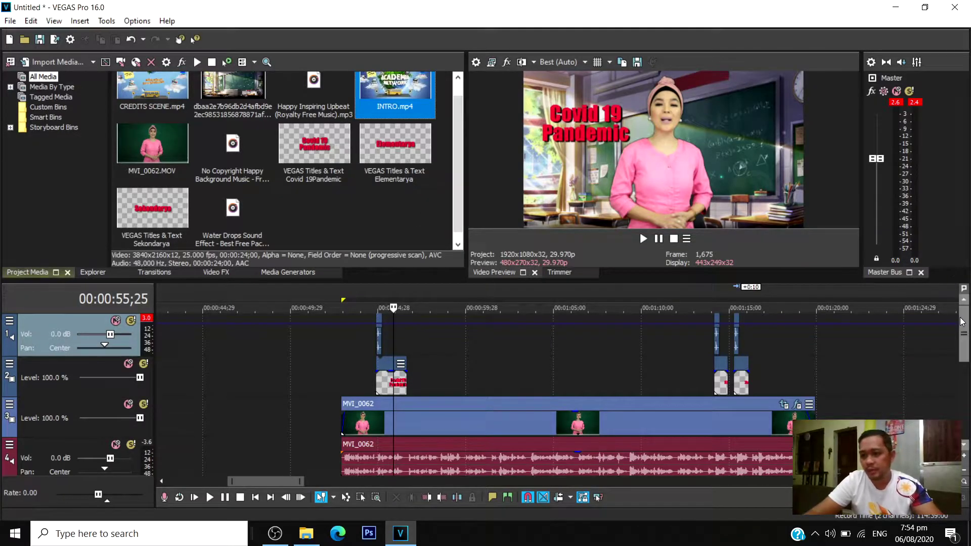
# Add the INTRO clip to the timeline on the MVI_0062 tracks, ending exactly where MVI_0062 begins.
pyautogui.click(409, 88)
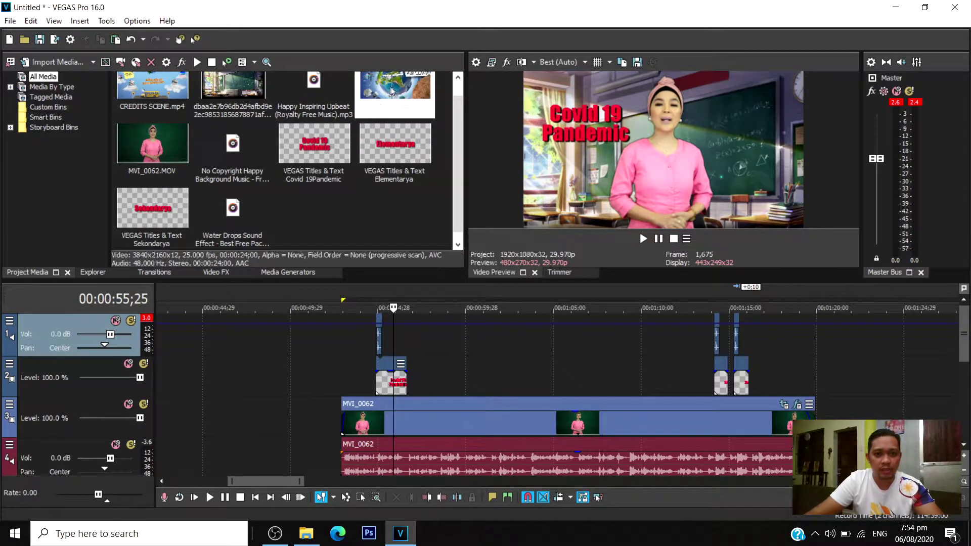
pyautogui.moveTo(391, 87); pyautogui.dragTo(277, 356)
pyautogui.scroll(-3, 395, 349)
pyautogui.scroll(2, 513, 379)
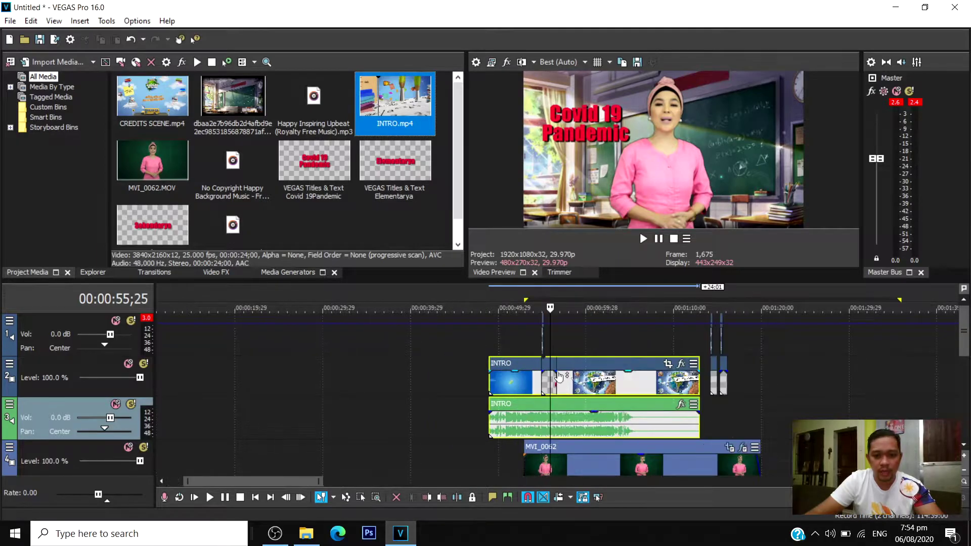
pyautogui.moveTo(964, 334); pyautogui.dragTo(782, 360)
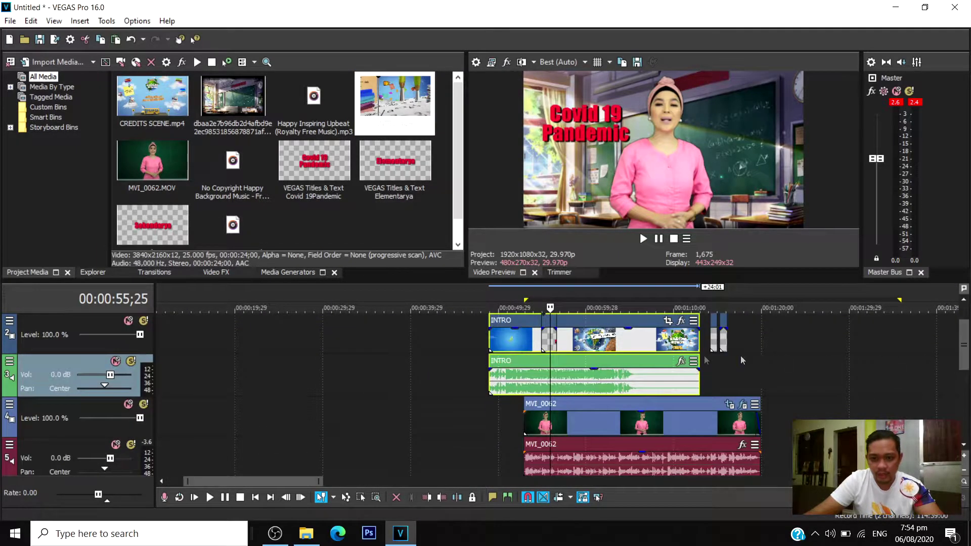
pyautogui.moveTo(612, 324); pyautogui.dragTo(433, 428)
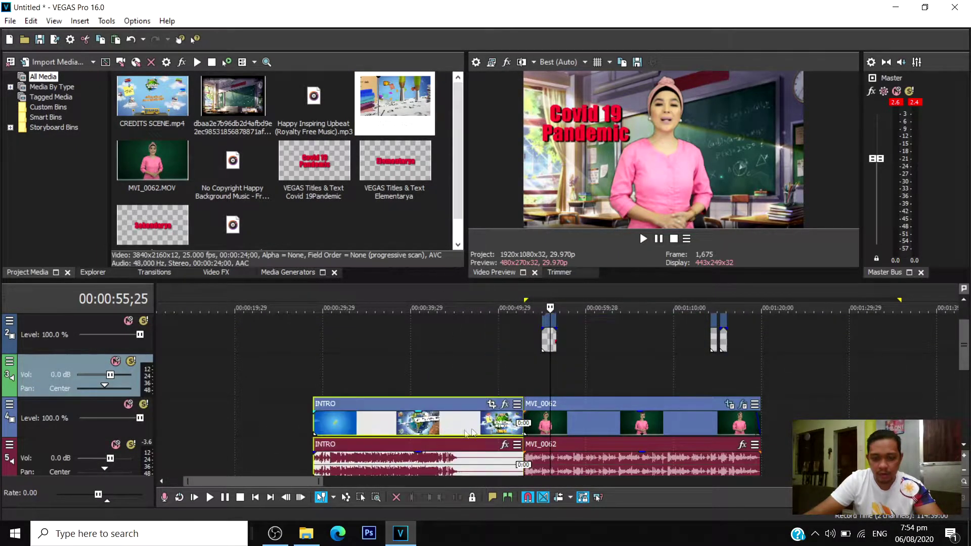
# Move the INTRO clip about 3 seconds earlier to leave a gap before MVI_0062.
pyautogui.click(515, 365)
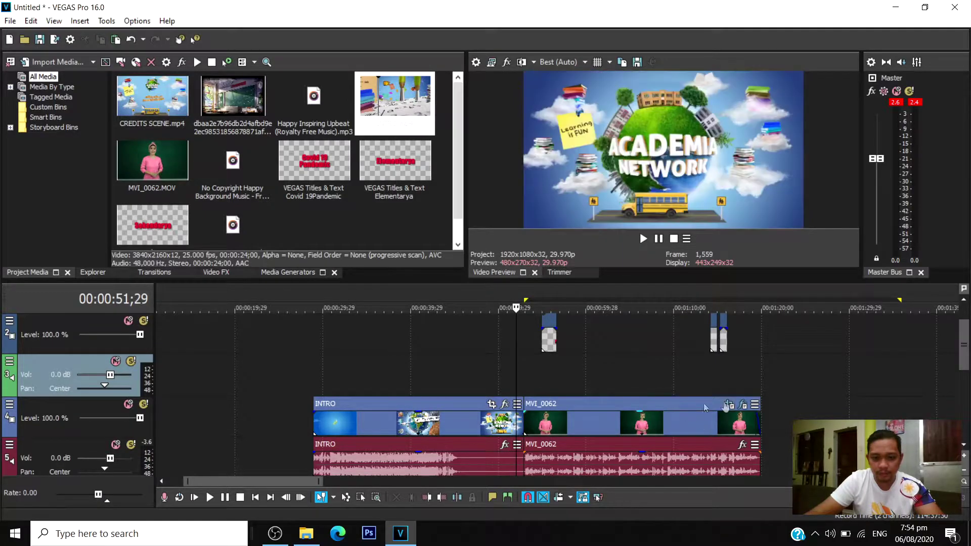
pyautogui.moveTo(966, 352); pyautogui.dragTo(966, 379)
pyautogui.click(434, 416)
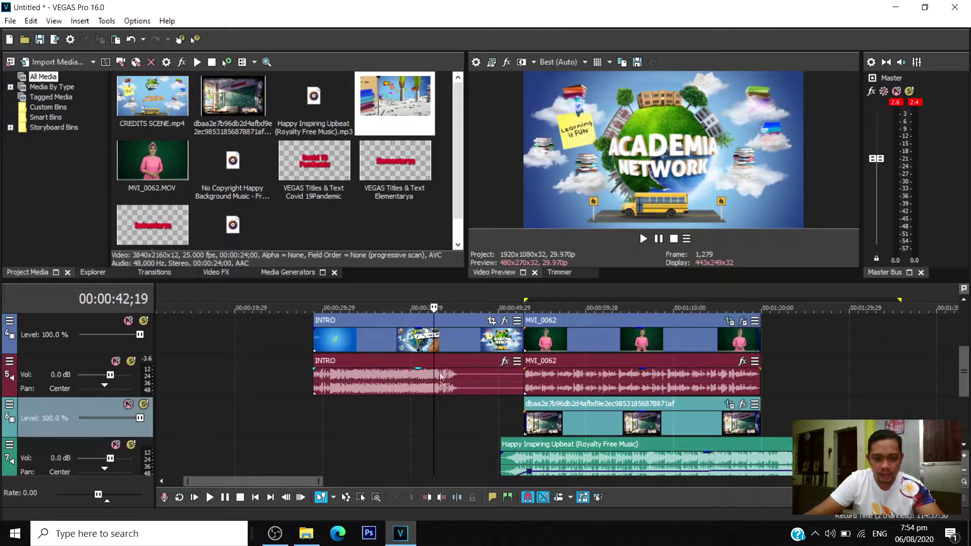
pyautogui.moveTo(449, 387); pyautogui.dragTo(420, 387)
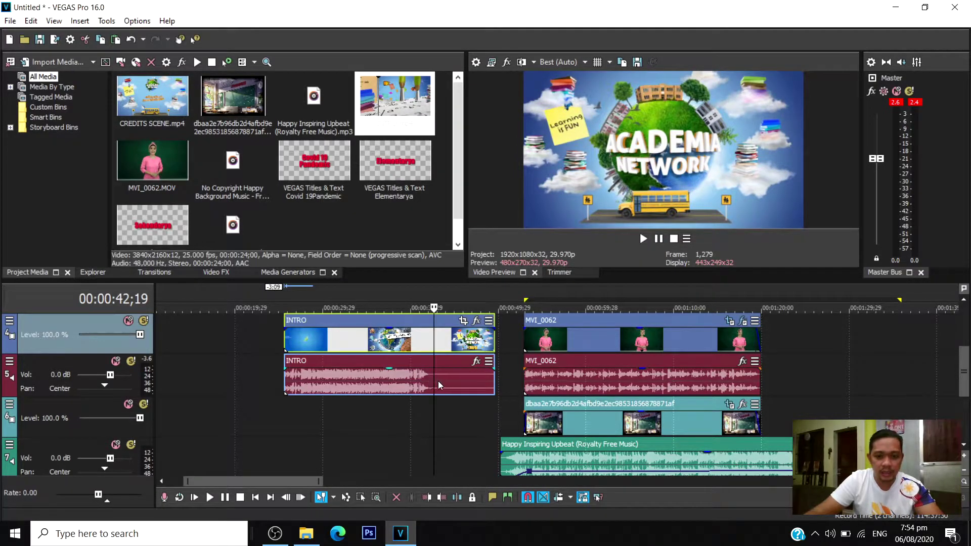
# Split the INTRO clip where its audio fades to silence, at about 00:00:42;05, and delete the silent remainder.
pyautogui.scroll(1, 438, 381)
pyautogui.click(544, 385)
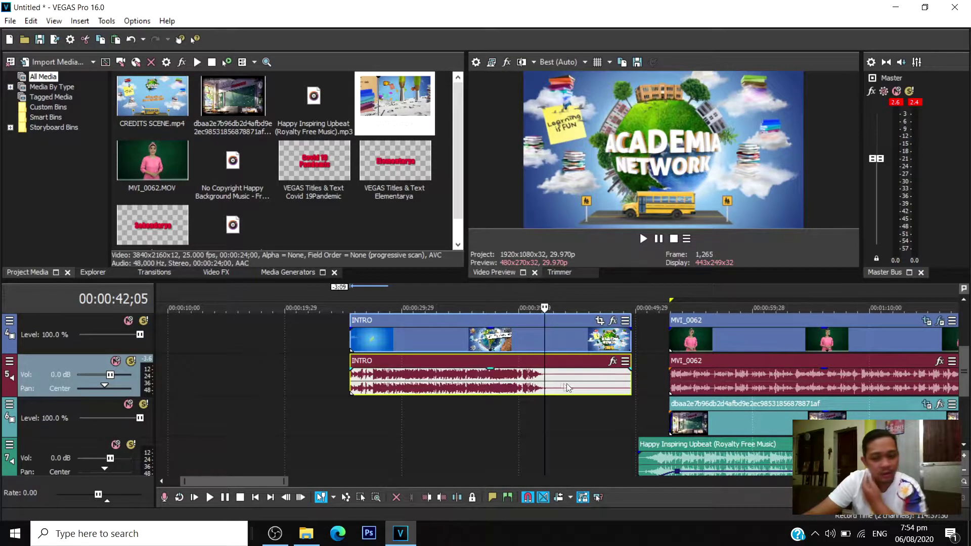
pyautogui.press('s')
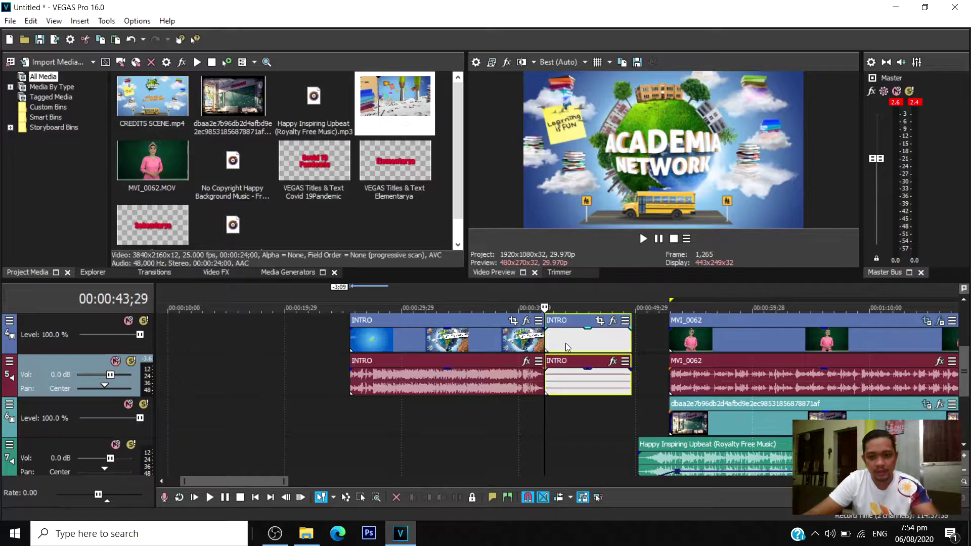
pyautogui.click(567, 345)
pyautogui.press('Delete')
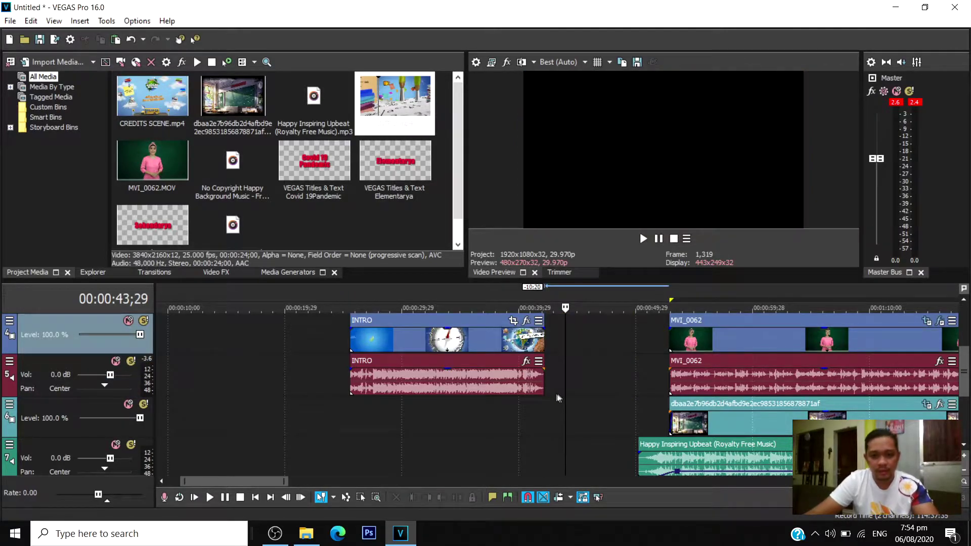
# Play the trimmed INTRO clip from its beginning to review it.
pyautogui.click(351, 399)
pyautogui.press('space')
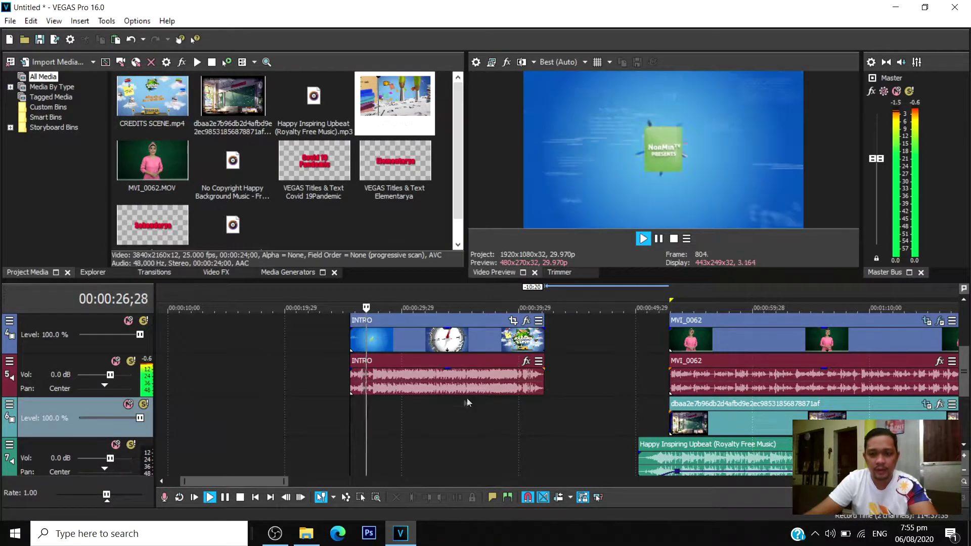
pyautogui.scroll(2, 472, 396)
pyautogui.scroll(-4, 531, 395)
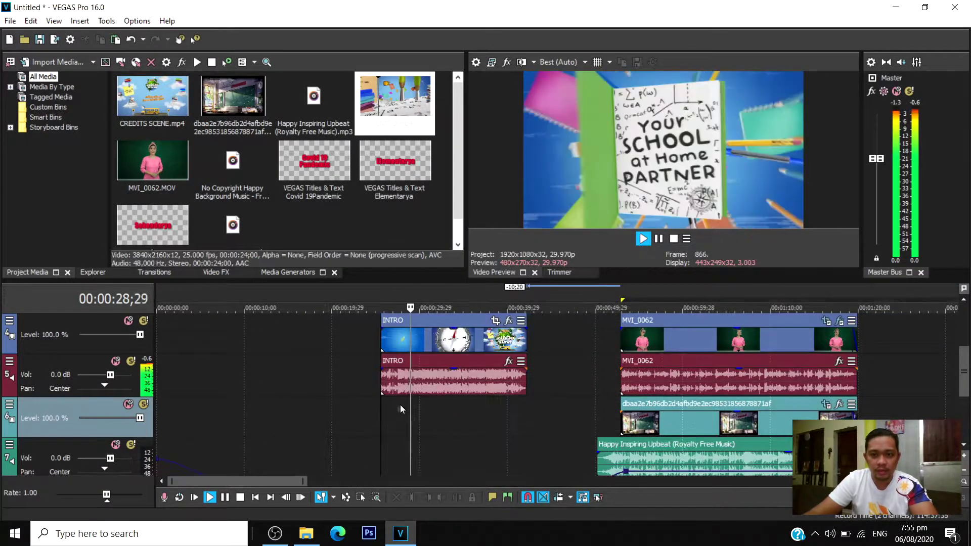
pyautogui.scroll(2, 415, 399)
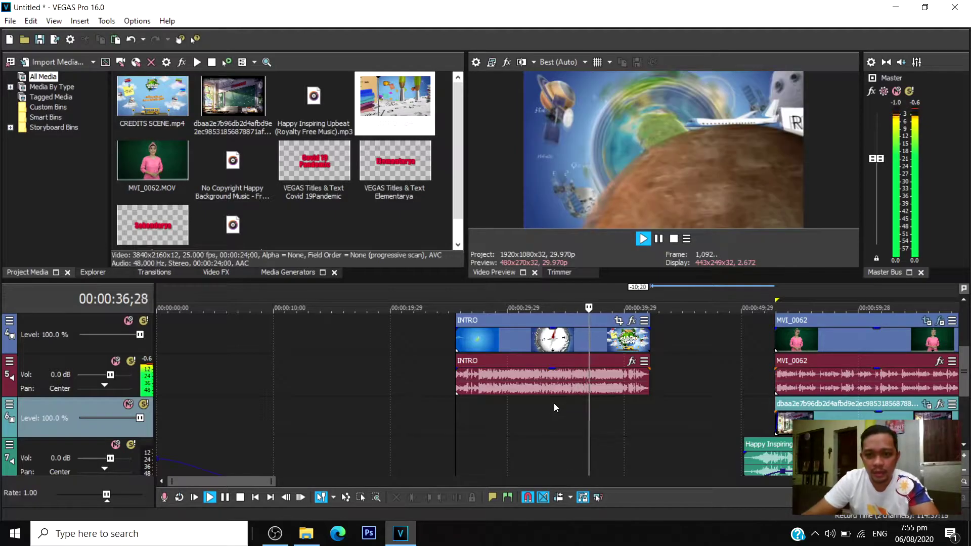
pyautogui.press('Return')
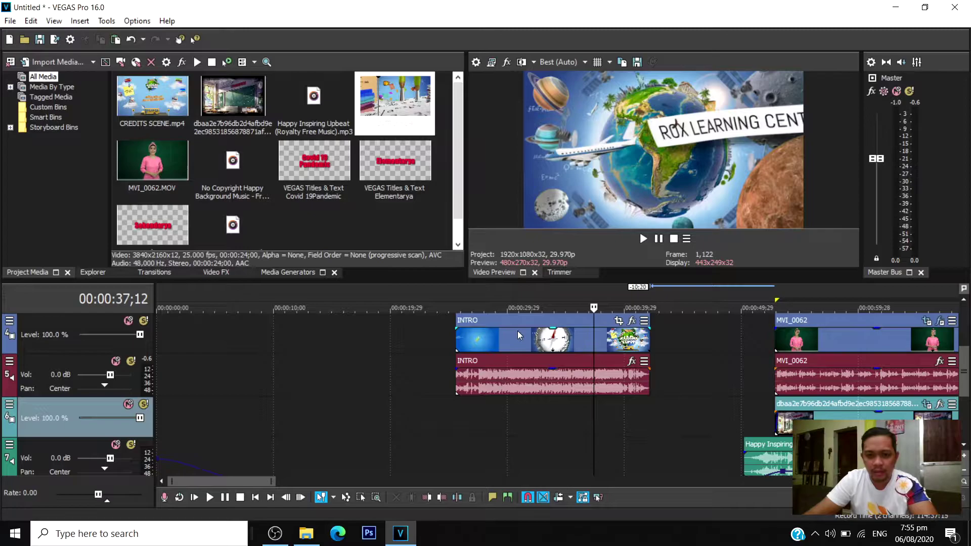
# Add a fade-in to the start of the INTRO video and move the clip up against the start of MVI_0062.
pyautogui.scroll(2, 518, 335)
pyautogui.moveTo(341, 329); pyautogui.dragTo(362, 333)
pyautogui.moveTo(445, 321); pyautogui.dragTo(632, 339)
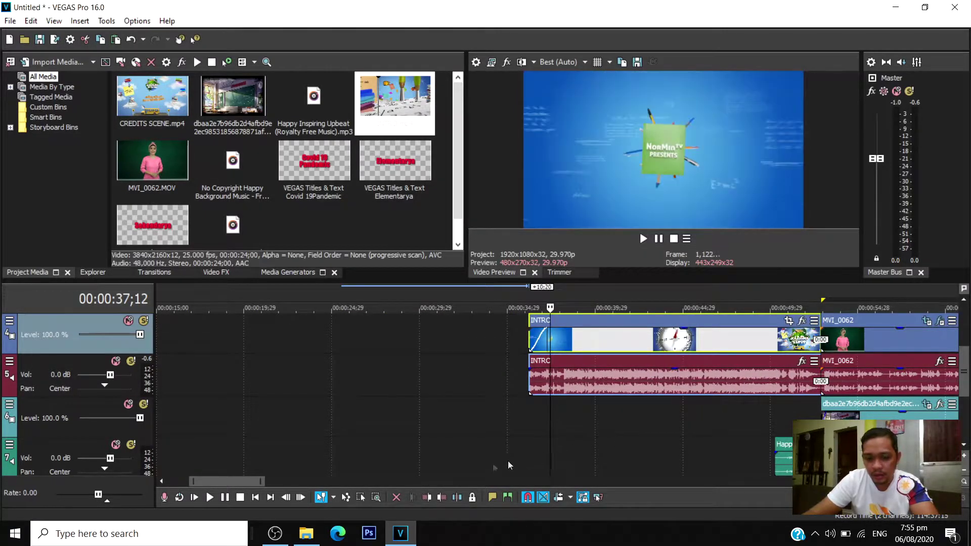
# Add a fade-in to the start of MVI_0062, shift INTRO slightly earlier and fade out its video end.
pyautogui.moveTo(247, 480); pyautogui.dragTo(278, 480)
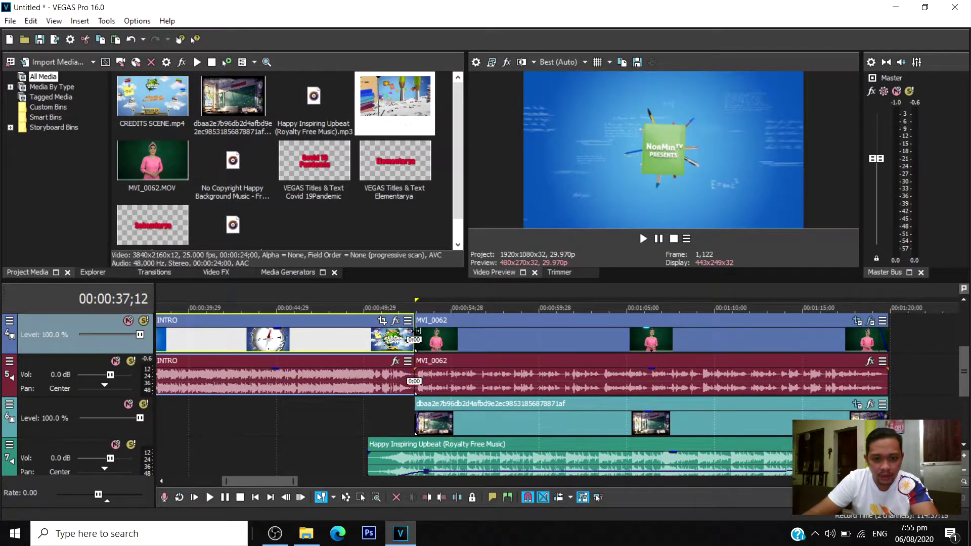
pyautogui.moveTo(412, 329)
pyautogui.mouseDown()
pyautogui.moveTo(391, 335)
pyautogui.moveTo(412, 328)
pyautogui.mouseUp()
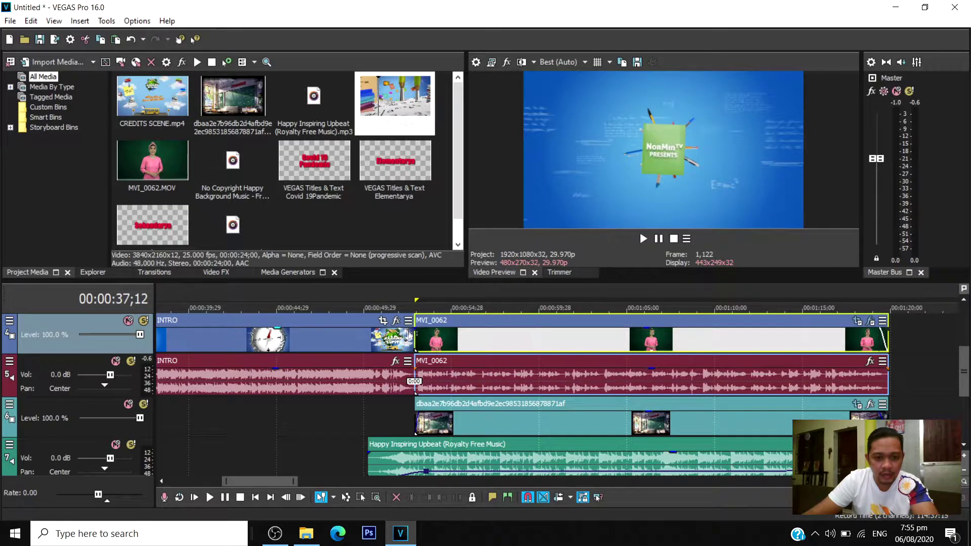
pyautogui.moveTo(355, 323); pyautogui.dragTo(335, 317)
pyautogui.moveTo(407, 320)
pyautogui.mouseDown()
pyautogui.moveTo(383, 324)
pyautogui.moveTo(434, 332)
pyautogui.moveTo(401, 332)
pyautogui.mouseUp()
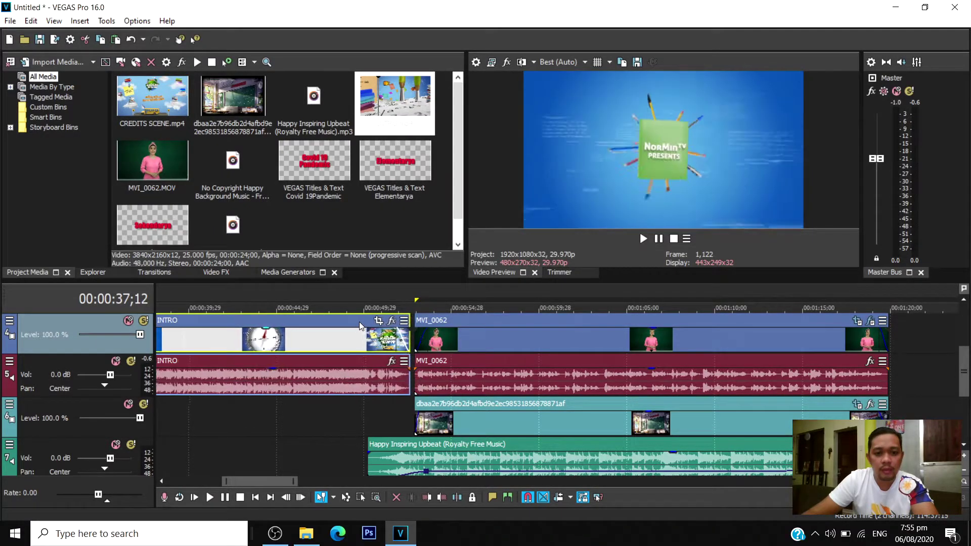
# Move the INTRO clip closer to the start of MVI_0062, leaving almost no gap between them.
pyautogui.scroll(5, 464, 342)
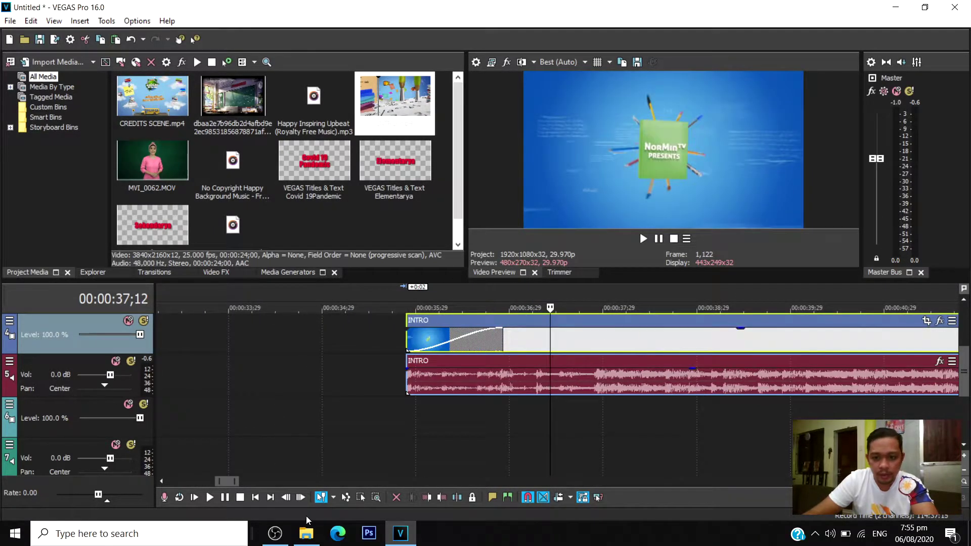
pyautogui.moveTo(228, 484); pyautogui.dragTo(253, 481)
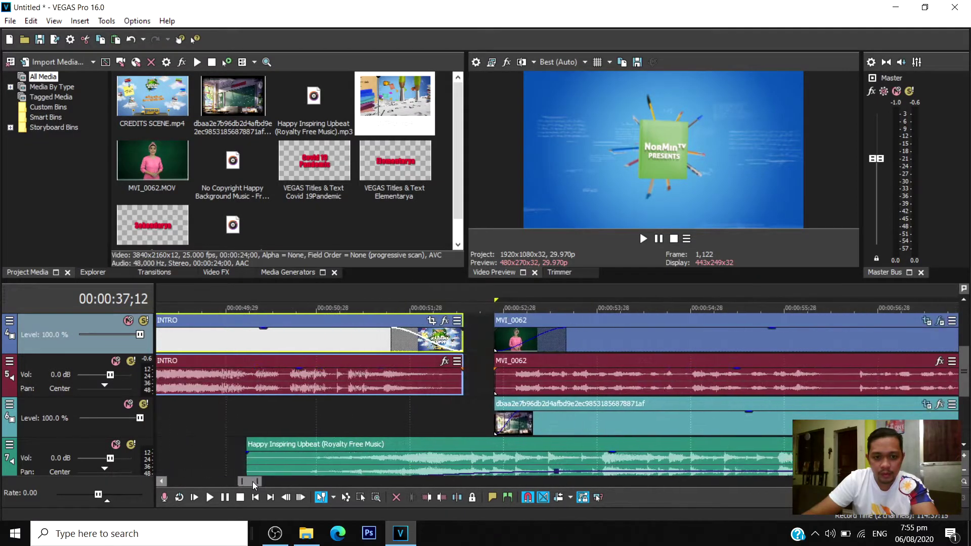
pyautogui.moveTo(319, 338); pyautogui.dragTo(362, 341)
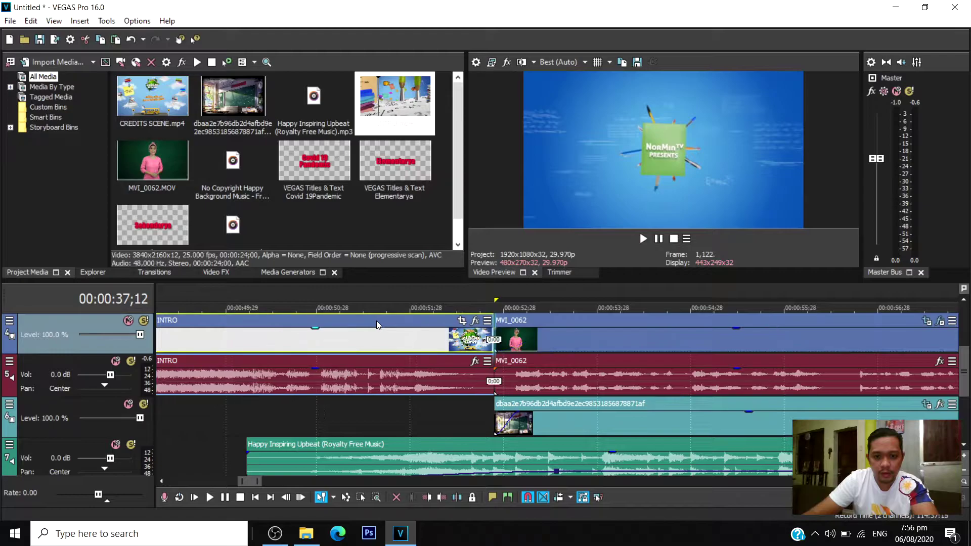
pyautogui.scroll(-8, 444, 370)
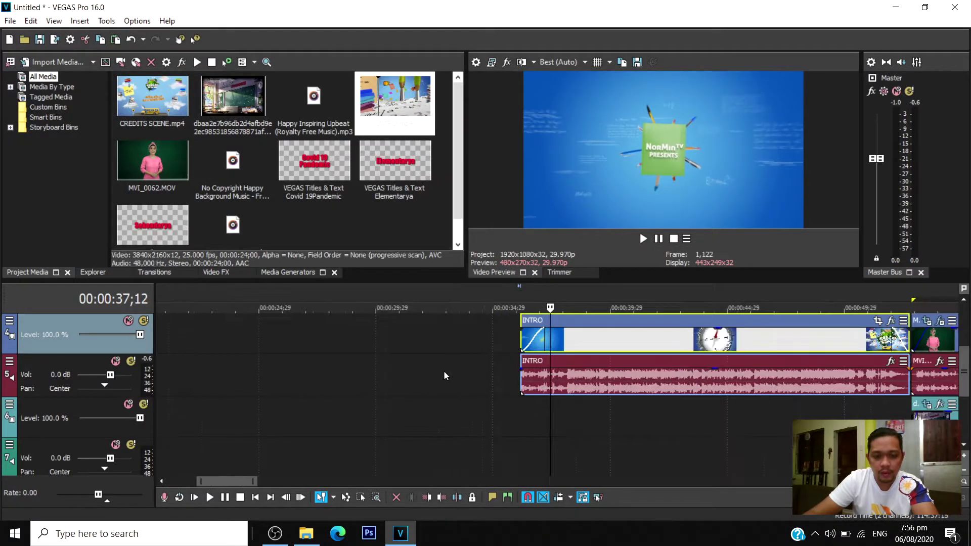
# Play the transition from the INTRO clip to MVI_0062 to check the fades and the background music.
pyautogui.click(720, 410)
pyautogui.press('space')
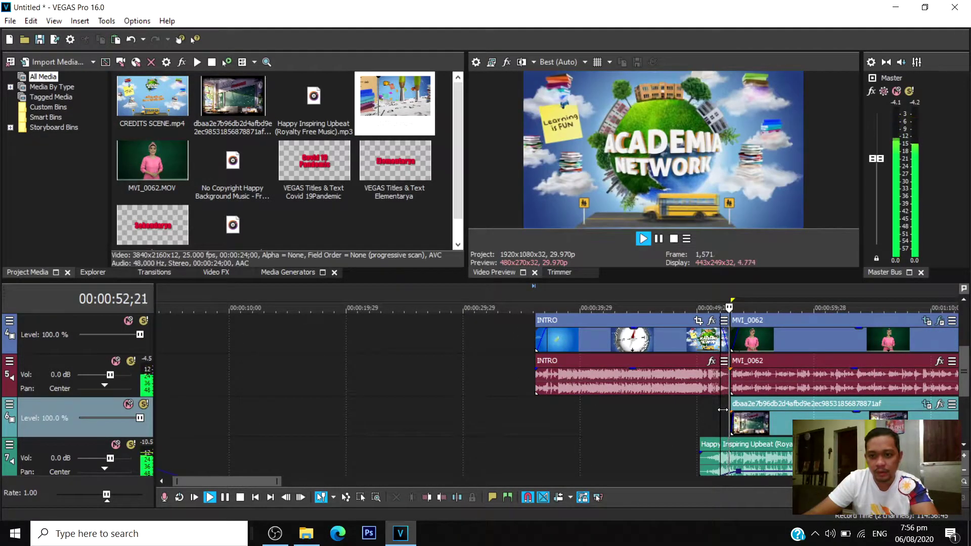
pyautogui.hscroll(5, 607, 415)
pyautogui.press('Return')
pyautogui.click(534, 411)
pyautogui.press('space')
pyautogui.scroll(7, 525, 465)
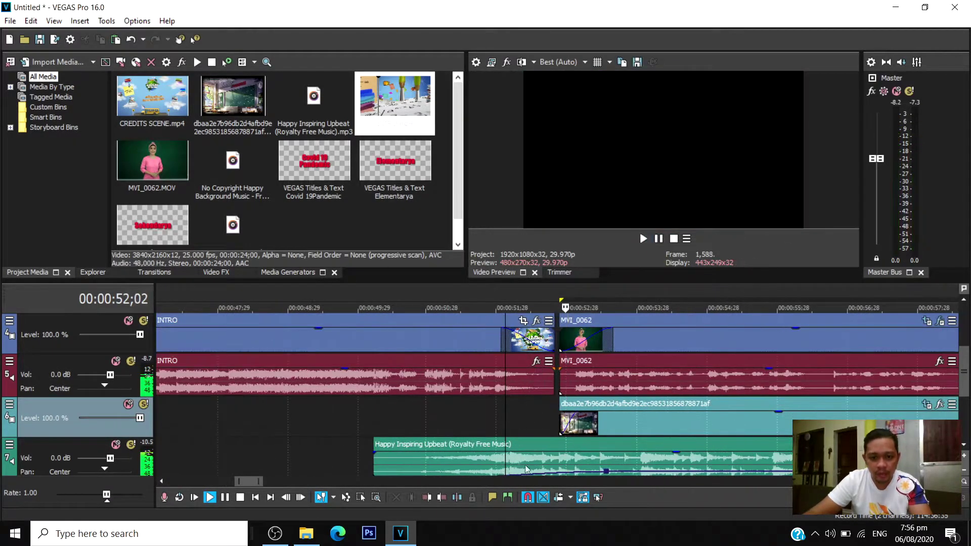
pyautogui.press('space')
# Move the Happy Inspiring Upbeat music clip later so that it starts at 00:00:52;02, near the end of INTRO.
pyautogui.scroll(-6, 565, 442)
pyautogui.moveTo(589, 447)
pyautogui.mouseDown()
pyautogui.moveTo(618, 443)
pyautogui.moveTo(599, 443)
pyautogui.mouseUp()
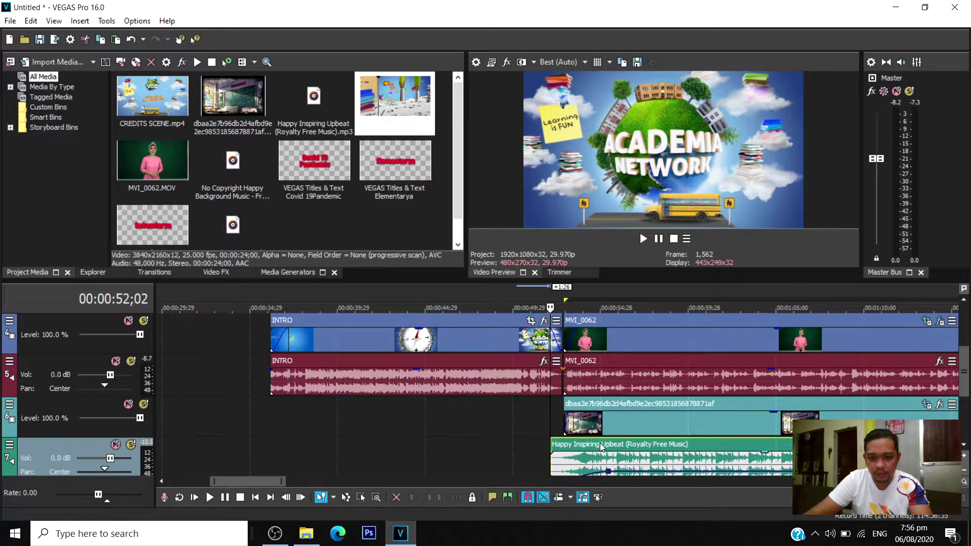
# Shorten the volume ramp at the start of the Happy Inspiring Upbeat clip by moving its upper envelope point earlier.
pyautogui.click(538, 423)
pyautogui.scroll(3, 622, 473)
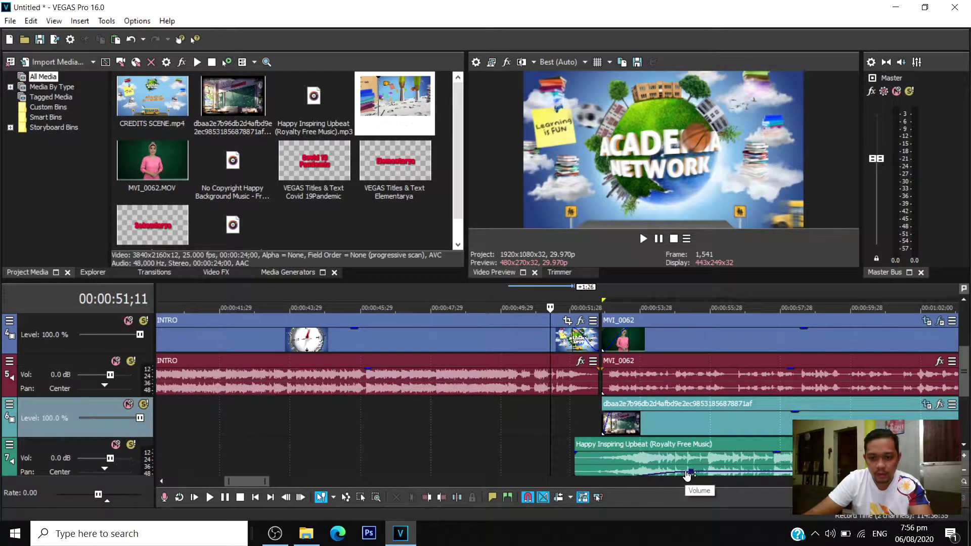
pyautogui.scroll(-3, 687, 470)
pyautogui.moveTo(965, 379); pyautogui.dragTo(966, 391)
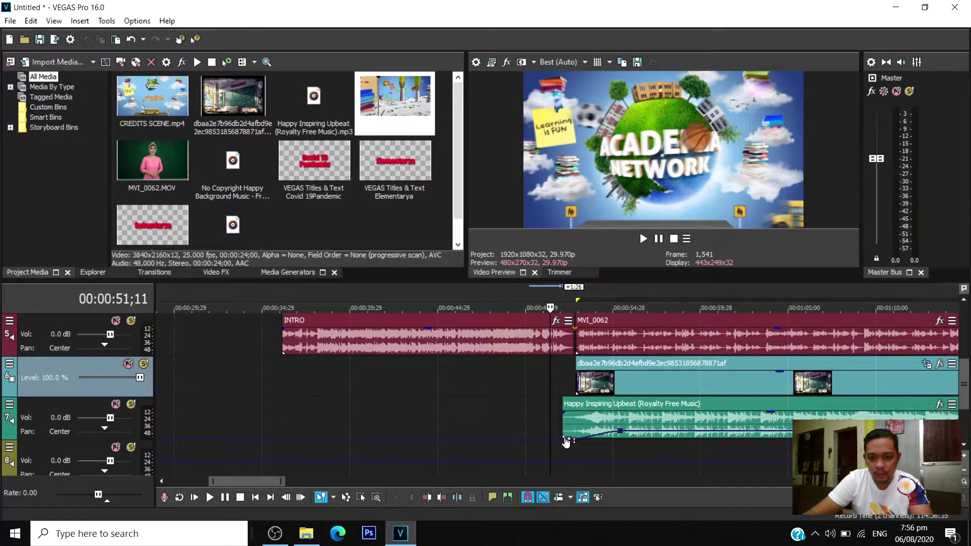
pyautogui.moveTo(620, 431); pyautogui.dragTo(586, 430)
# Play the project from just before the end of INTRO to check the shortened music ramp.
pyautogui.click(571, 387)
pyautogui.scroll(5, 599, 394)
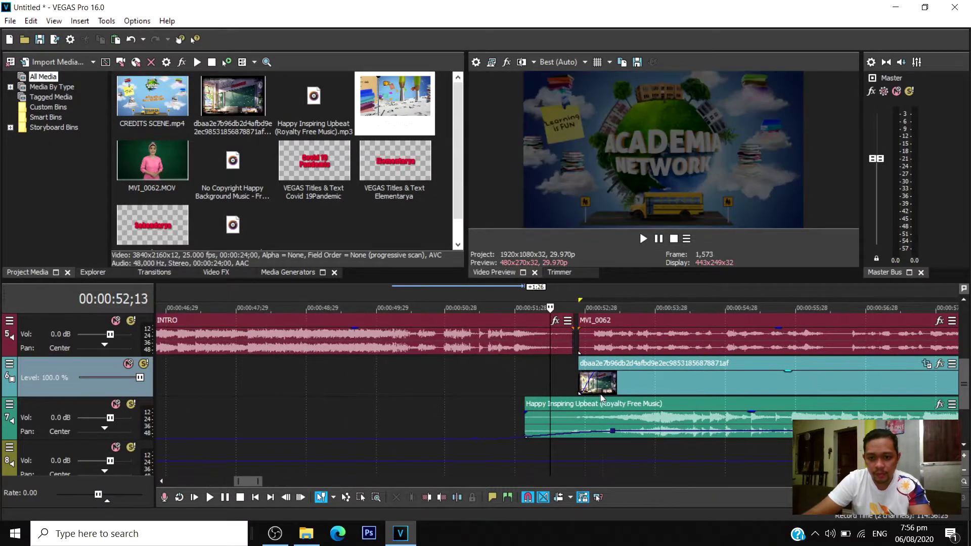
pyautogui.press('space')
pyautogui.scroll(-5, 603, 398)
pyautogui.press('space')
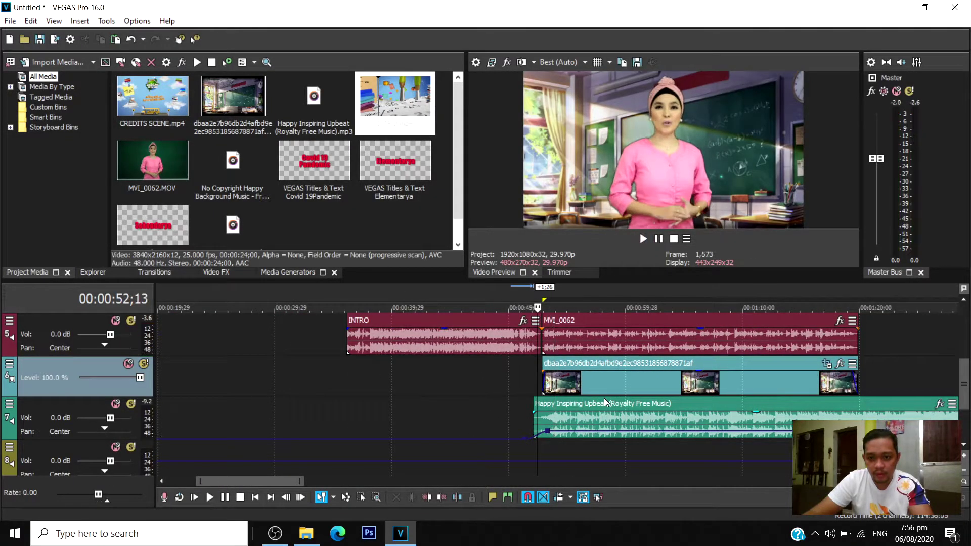
# Set a fade-in of 00:00:00;23 at the start of the MVI_0062 video and of the classroom background clip.
pyautogui.scroll(2, 954, 387)
pyautogui.click(559, 458)
pyautogui.scroll(4, 575, 442)
pyautogui.click(602, 370)
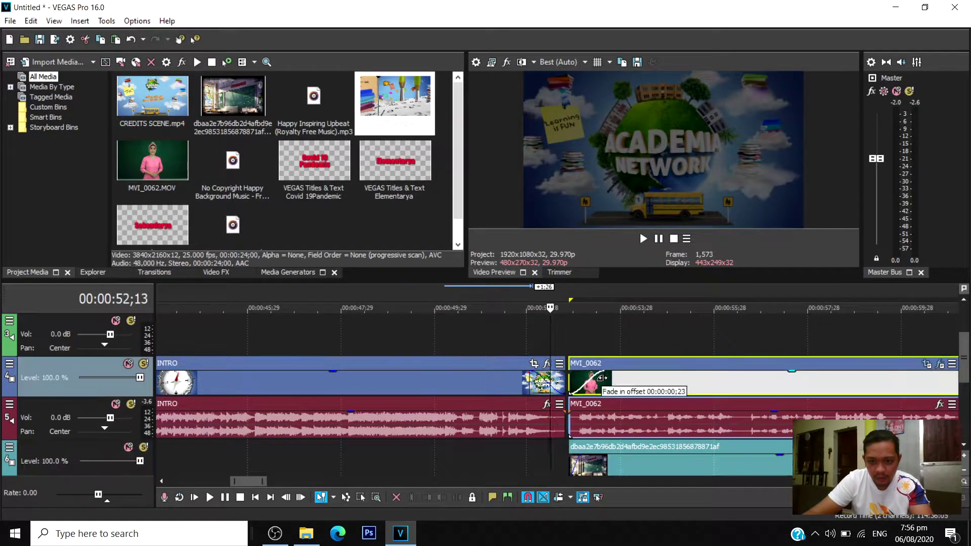
pyautogui.scroll(-2, 966, 392)
pyautogui.scroll(-1, 965, 392)
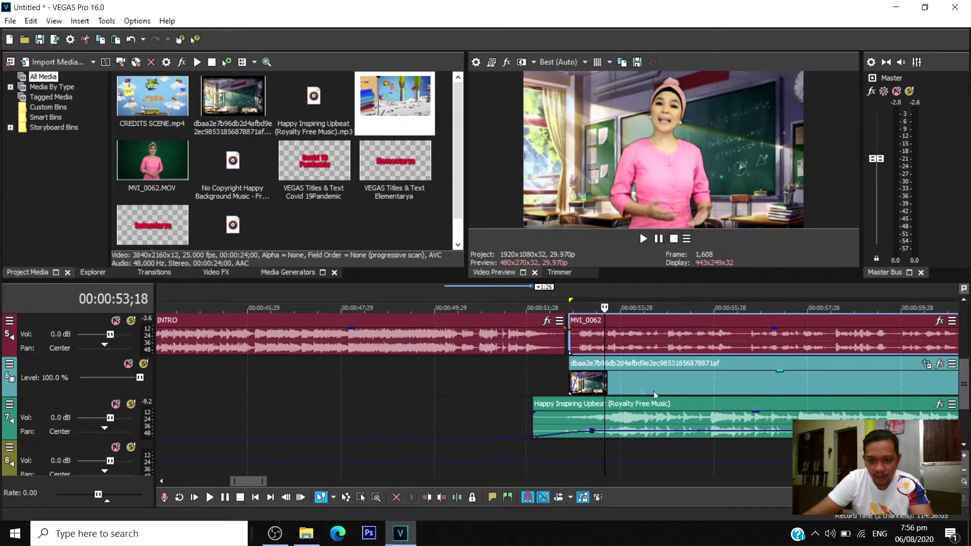
pyautogui.moveTo(578, 372); pyautogui.dragTo(602, 371)
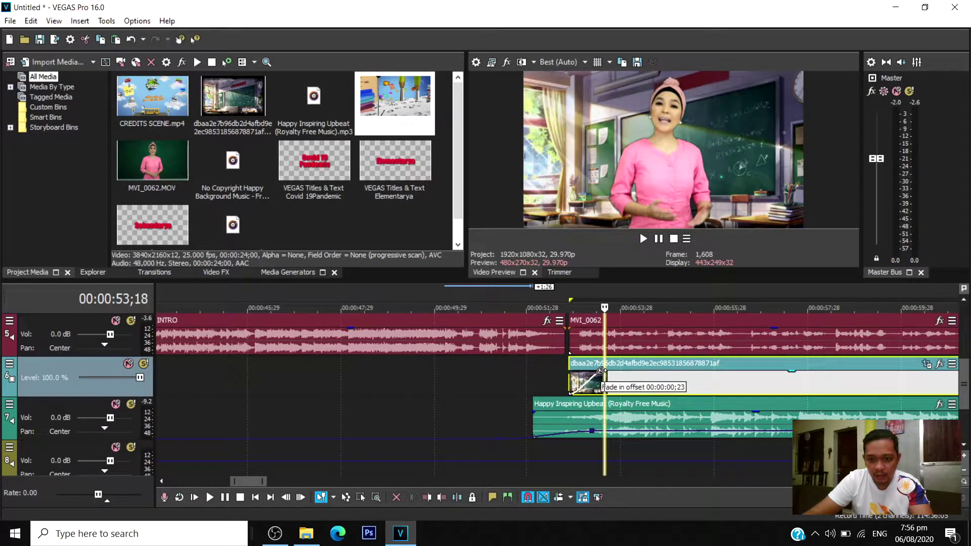
pyautogui.scroll(-2, 393, 374)
pyautogui.scroll(2, 499, 350)
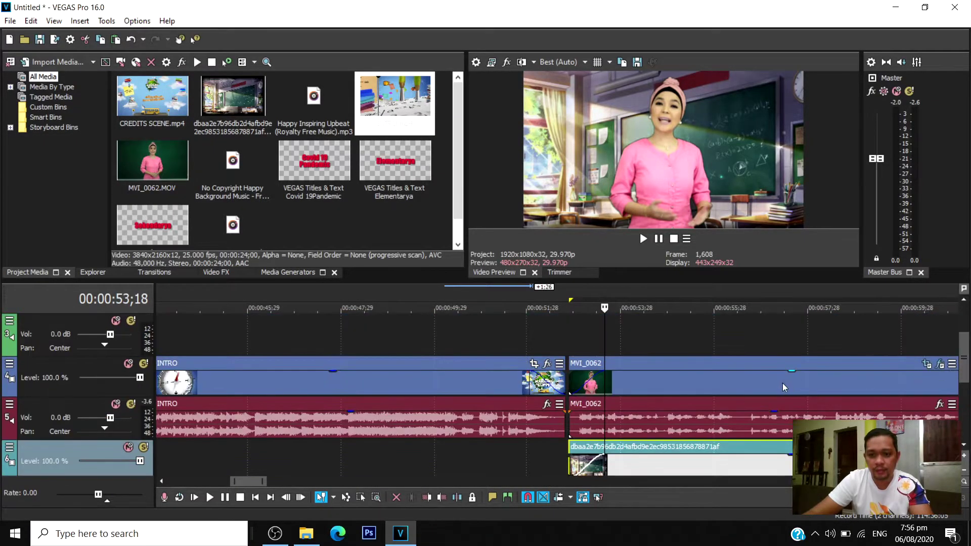
# Play the transition from INTRO to MVI_0062 to check the matching fade-ins of the teacher and the background.
pyautogui.click(496, 348)
pyautogui.click(445, 337)
pyautogui.press('space')
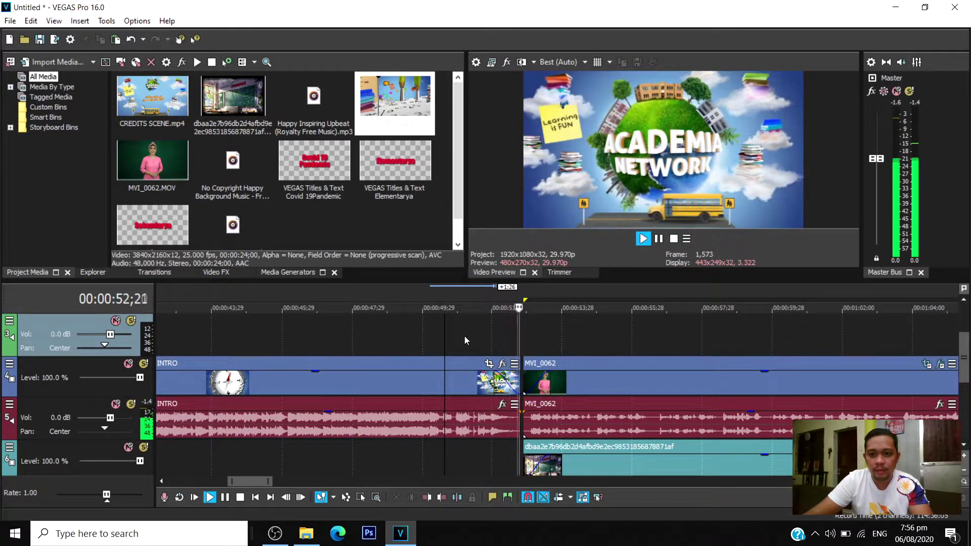
pyautogui.scroll(-4, 627, 366)
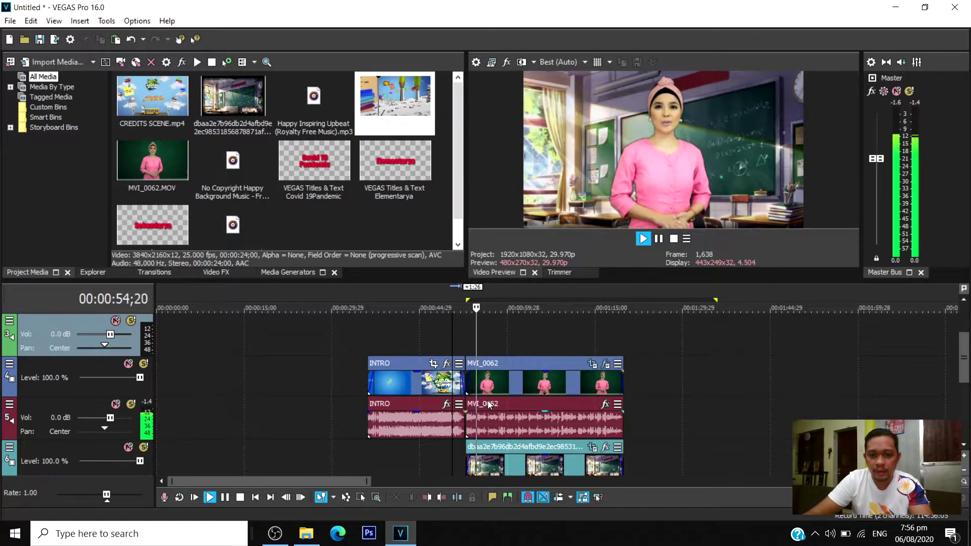
pyautogui.press('space')
# Move the Happy Inspiring Upbeat clip 17 frames earlier and reposition its opening volume point to just after MVI_0062 starts.
pyautogui.scroll(4, 489, 404)
pyautogui.click(966, 404)
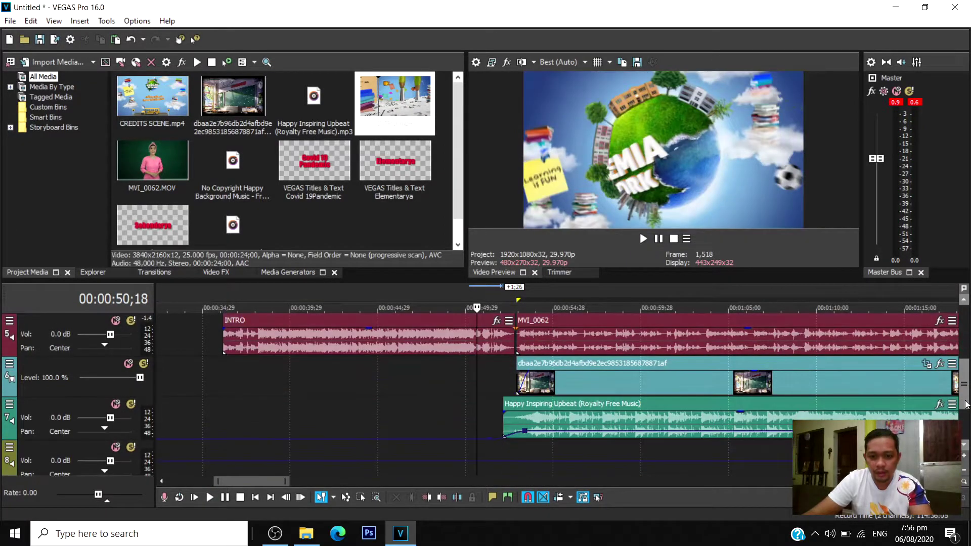
pyautogui.moveTo(568, 403); pyautogui.dragTo(556, 403)
pyautogui.moveTo(513, 432); pyautogui.dragTo(526, 430)
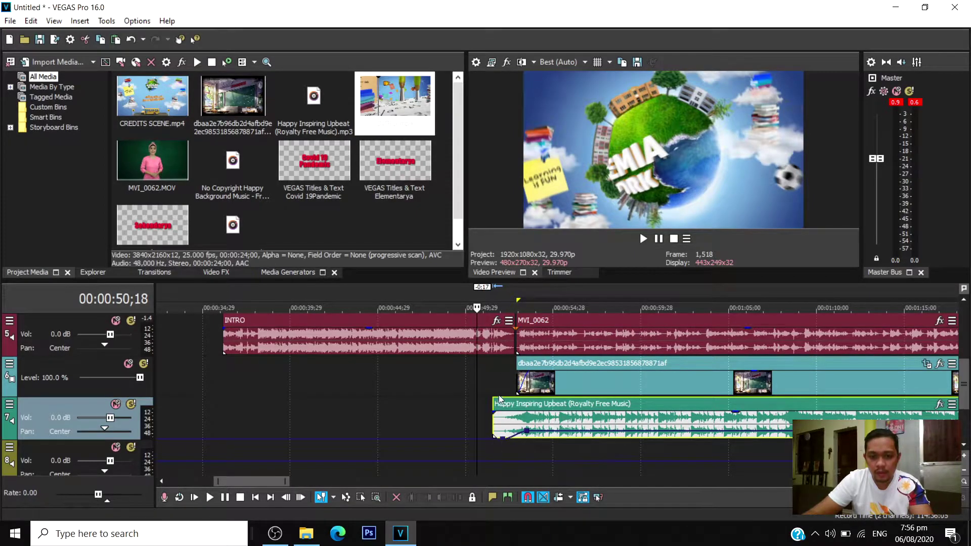
# Play the end of INTRO into MVI_0062 to check the new start of the background music.
pyautogui.click(500, 377)
pyautogui.press('space')
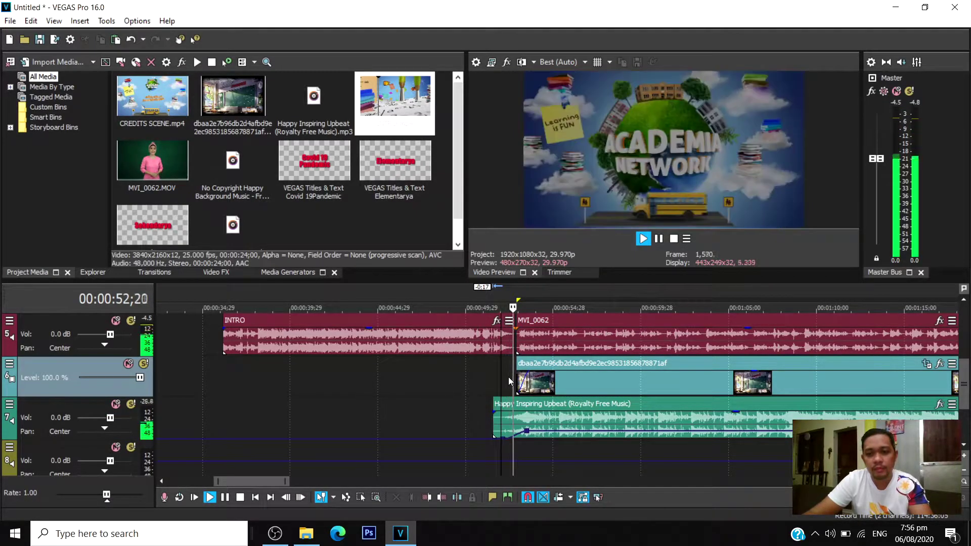
pyautogui.scroll(4, 654, 396)
pyautogui.press('space')
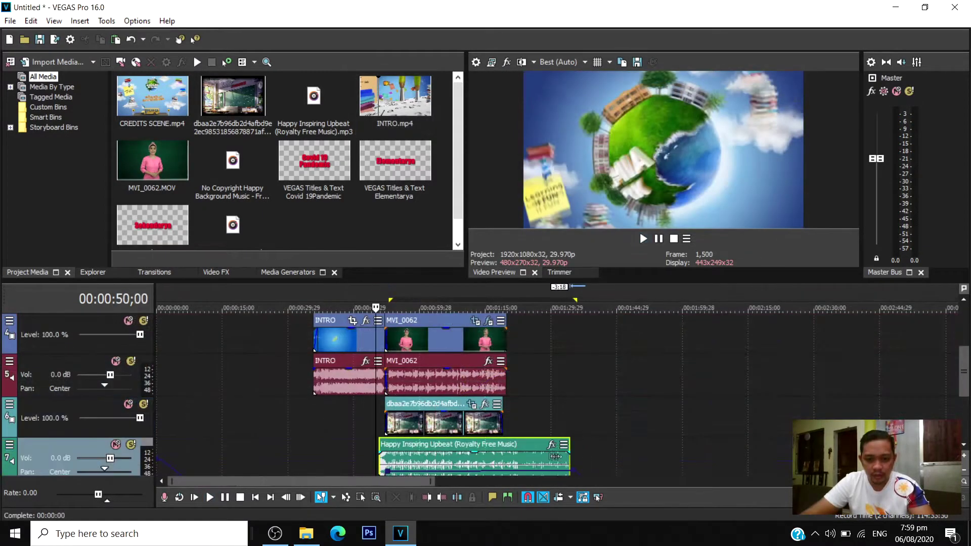
# Trim the end of the Happy Inspiring Upbeat clip to the end of the classroom background clip.
pyautogui.moveTo(556, 456); pyautogui.dragTo(489, 456)
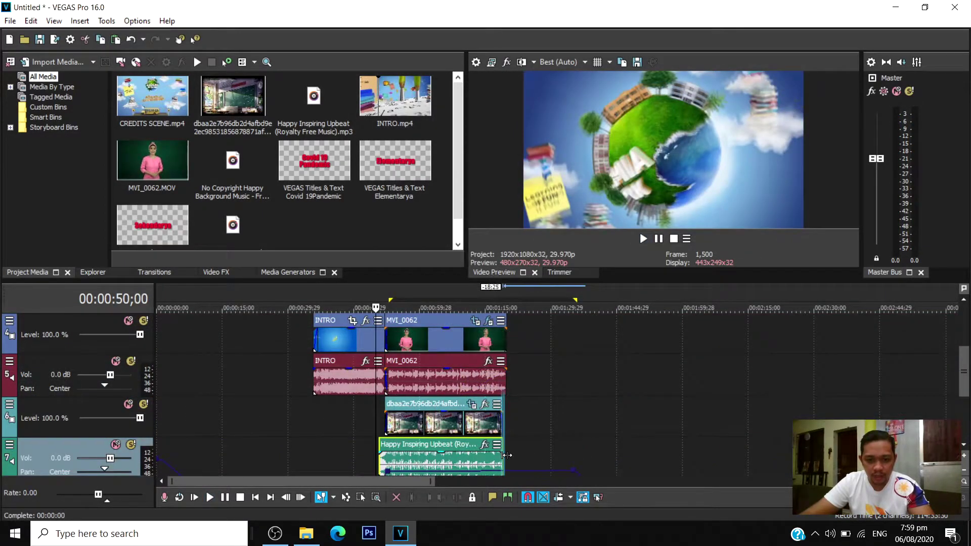
pyautogui.scroll(2, 539, 435)
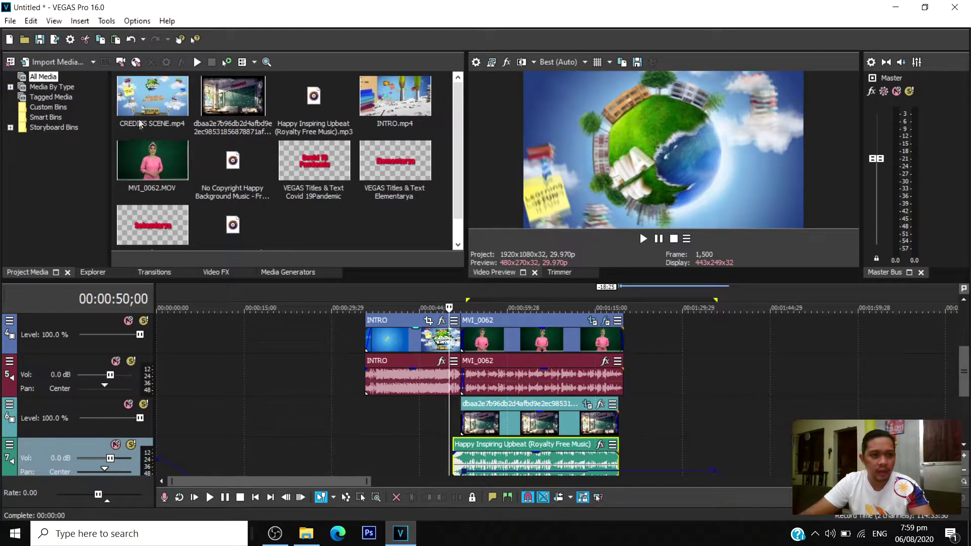
# Place CREDITS SCENE.mp4 directly after MVI_0062 and give it a fade-in of 00:00:00;17.
pyautogui.moveTo(169, 99); pyautogui.dragTo(633, 353)
pyautogui.scroll(3, 644, 370)
pyautogui.moveTo(254, 481); pyautogui.dragTo(303, 479)
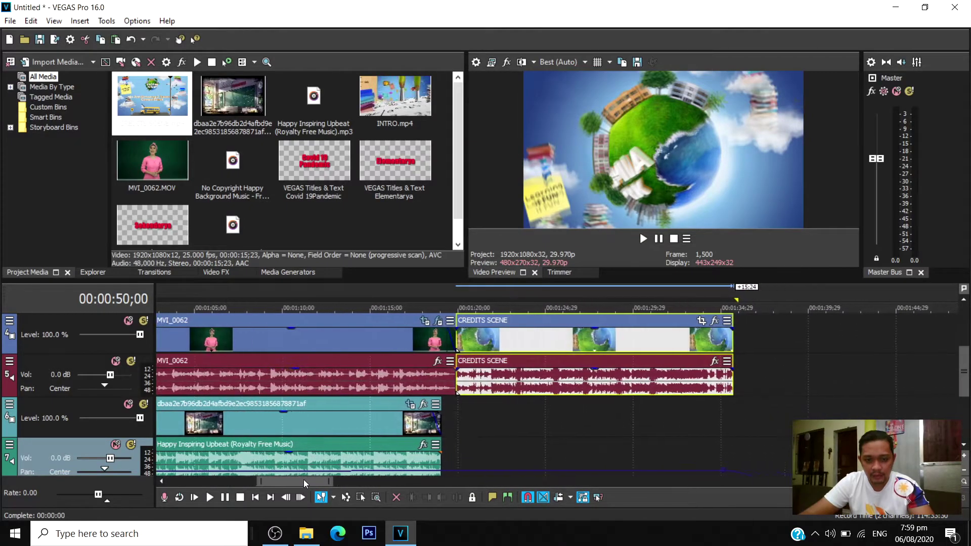
pyautogui.moveTo(509, 344); pyautogui.dragTo(466, 323)
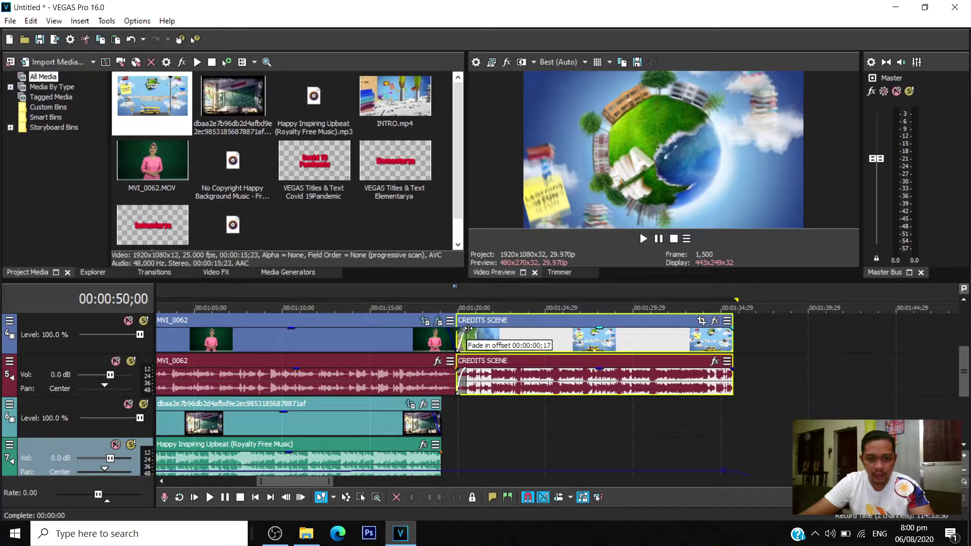
# Play the transition from MVI_0062 to CREDITS SCENE to check the background and the fade.
pyautogui.click(432, 336)
pyautogui.press('space')
pyautogui.scroll(-2, 518, 369)
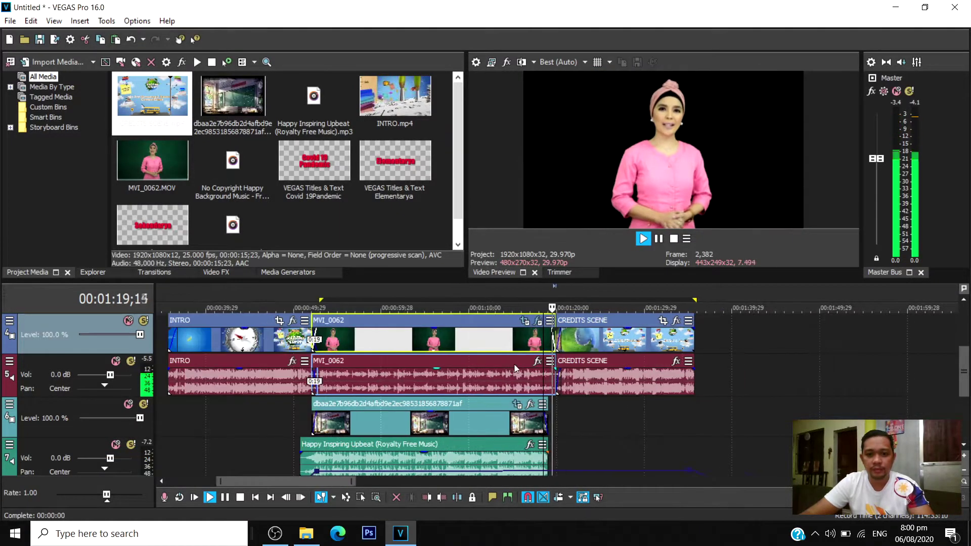
pyautogui.scroll(3, 519, 370)
pyautogui.press('space')
# Extend the classroom background to the end of MVI_0062, and the music clip slightly past the start of CREDITS SCENE.
pyautogui.moveTo(511, 406); pyautogui.dragTo(540, 406)
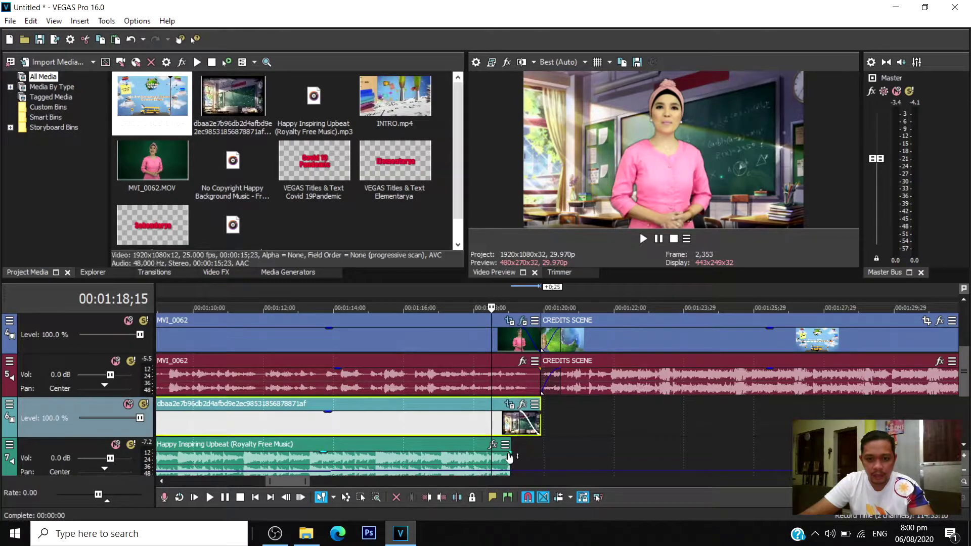
pyautogui.moveTo(508, 461); pyautogui.dragTo(557, 464)
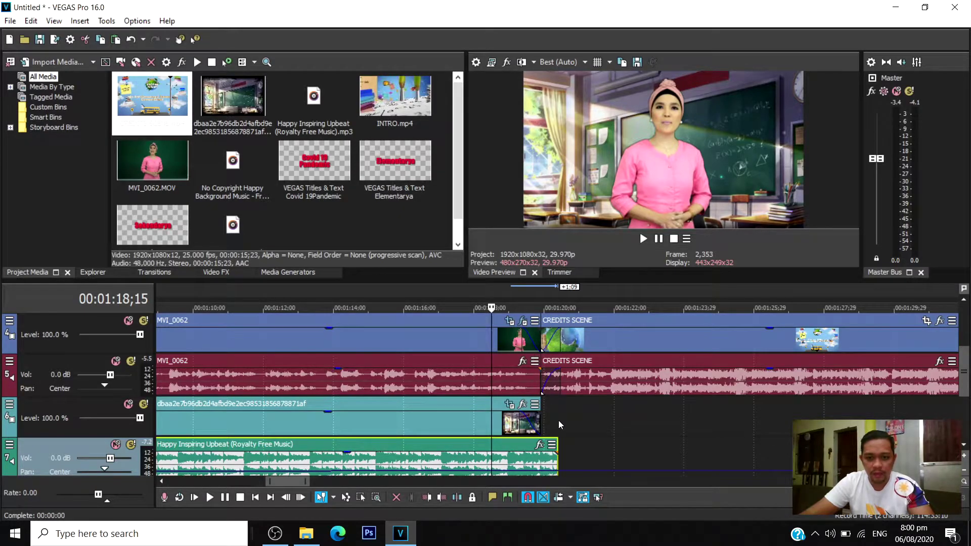
# Add a volume point on the music at about 00:01:19;14 so that it fades out towards the clip's end.
pyautogui.click(525, 476)
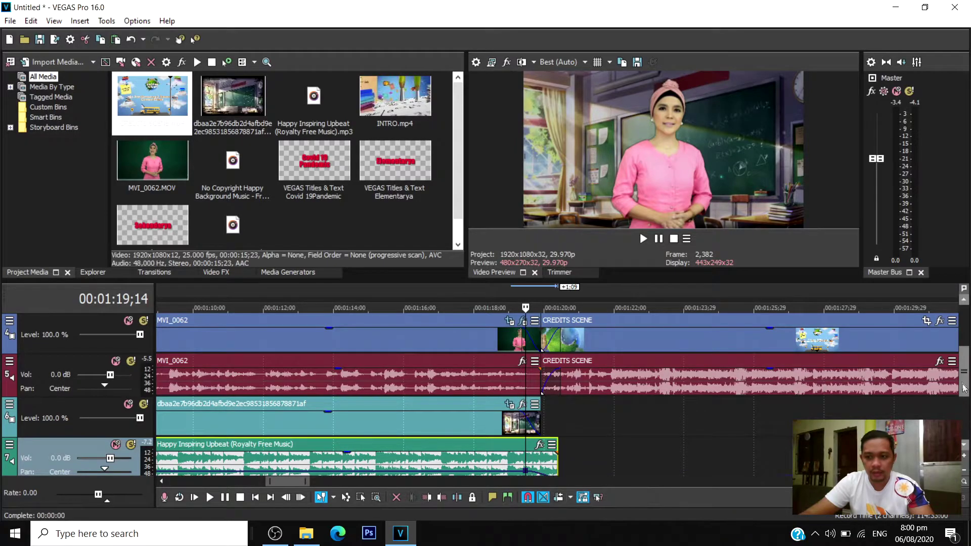
pyautogui.moveTo(963, 372); pyautogui.dragTo(964, 384)
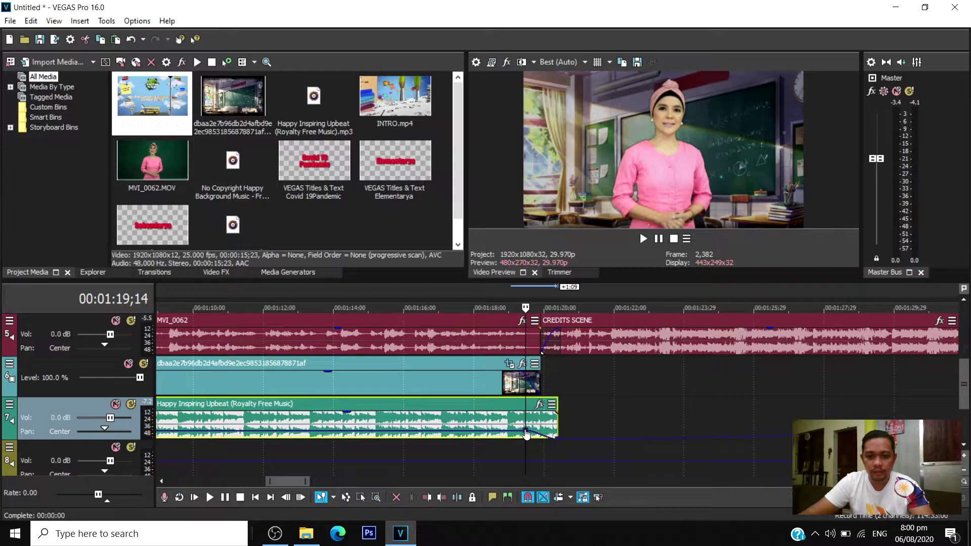
pyautogui.scroll(-2, 574, 435)
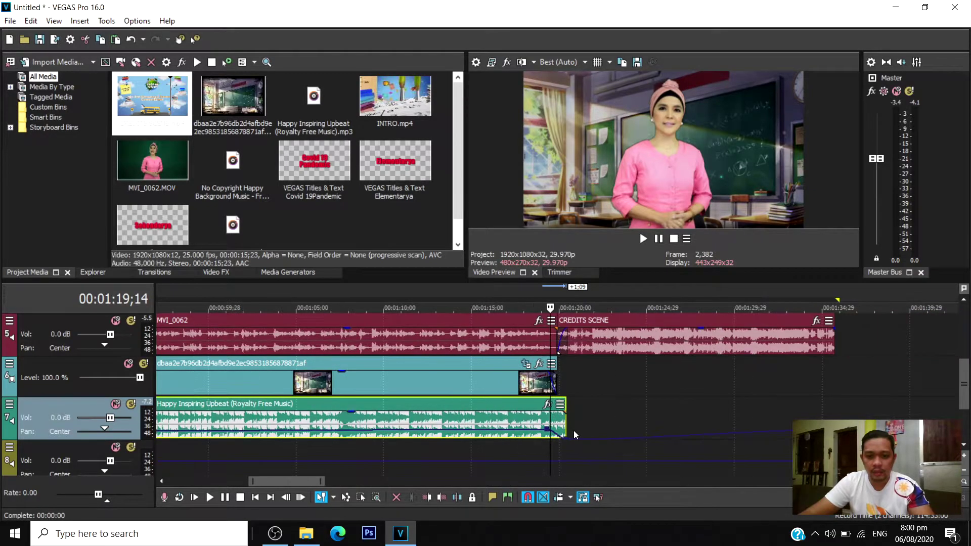
# Play from 00:01:18;00 into CREDITS SCENE to check the extended background and the music fade-out.
pyautogui.click(501, 332)
pyautogui.click(524, 332)
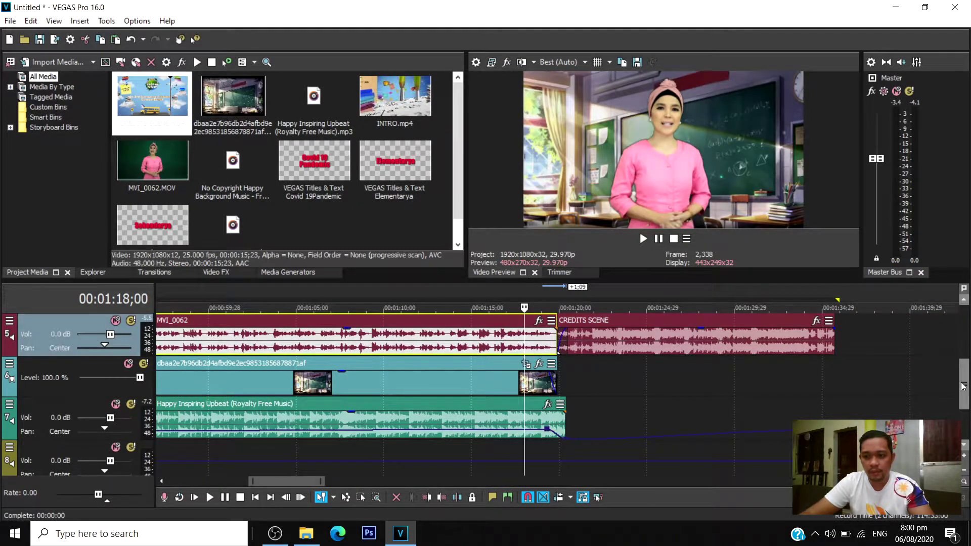
pyautogui.scroll(1, 962, 386)
pyautogui.press('space')
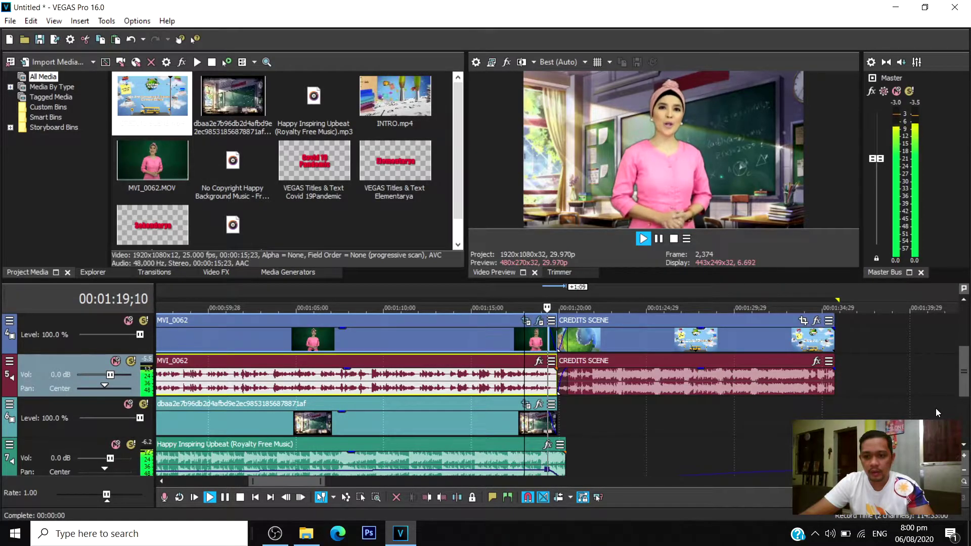
pyautogui.scroll(-4, 537, 414)
pyautogui.scroll(2, 537, 415)
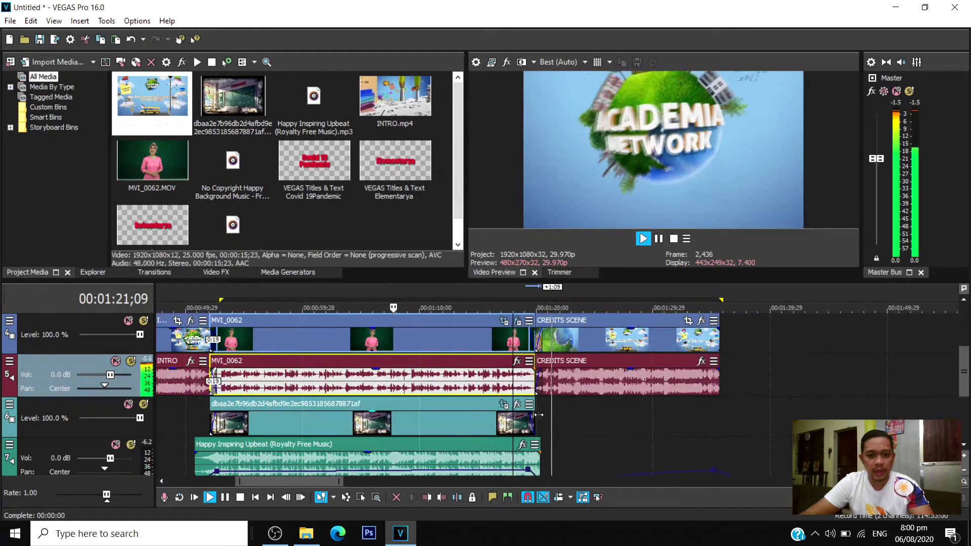
pyautogui.scroll(-3, 656, 425)
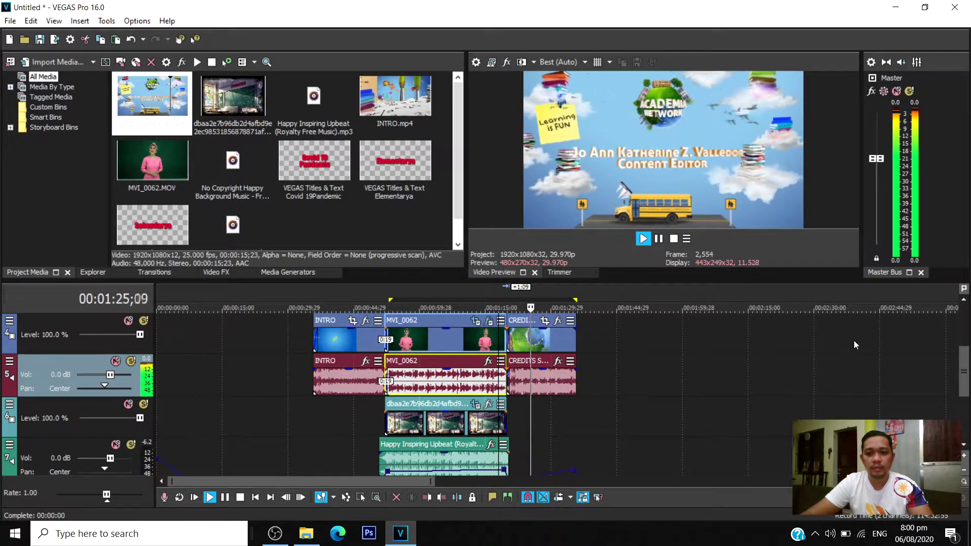
# Play the closing part of CREDITS SCENE to check how the video ends.
pyautogui.moveTo(853, 345); pyautogui.dragTo(801, 338)
pyautogui.click(775, 348)
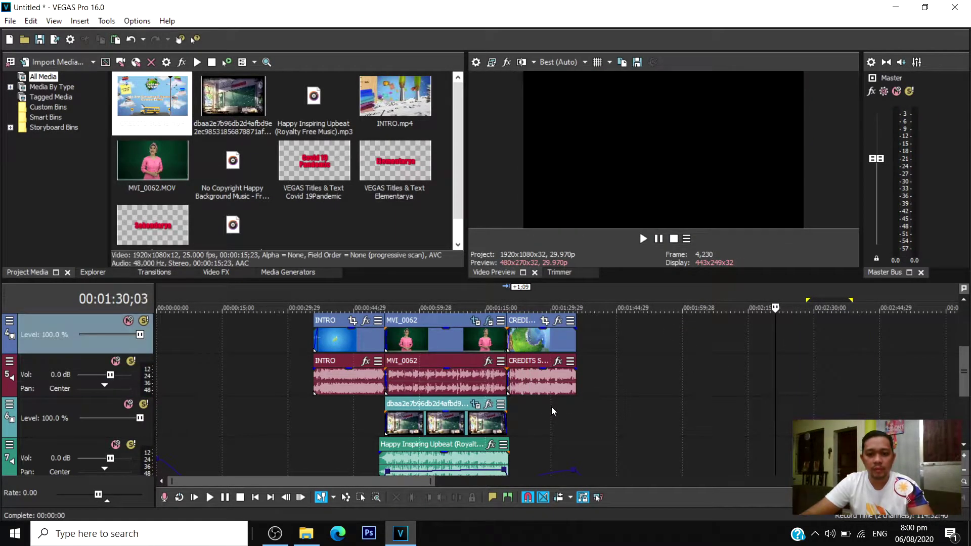
pyautogui.click(551, 407)
pyautogui.scroll(4, 562, 404)
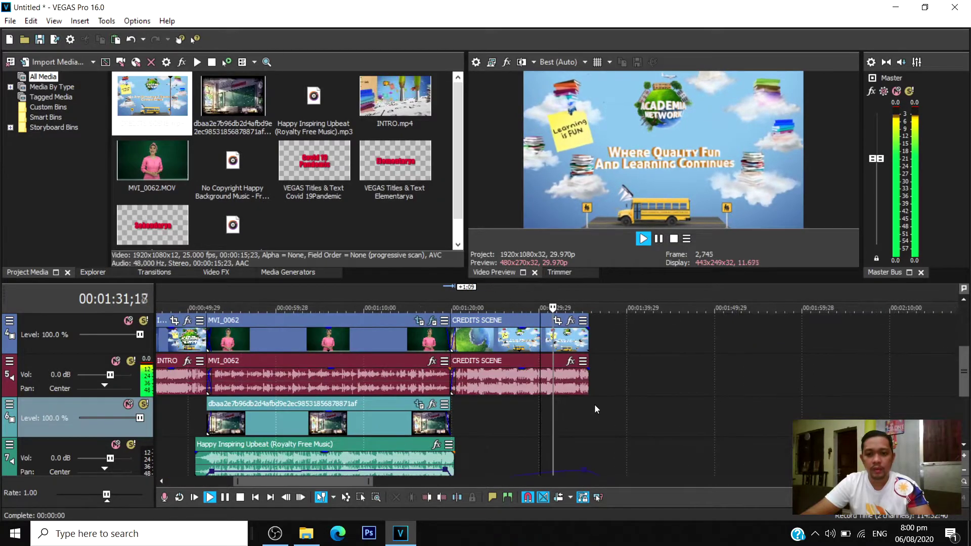
pyautogui.scroll(3, 615, 363)
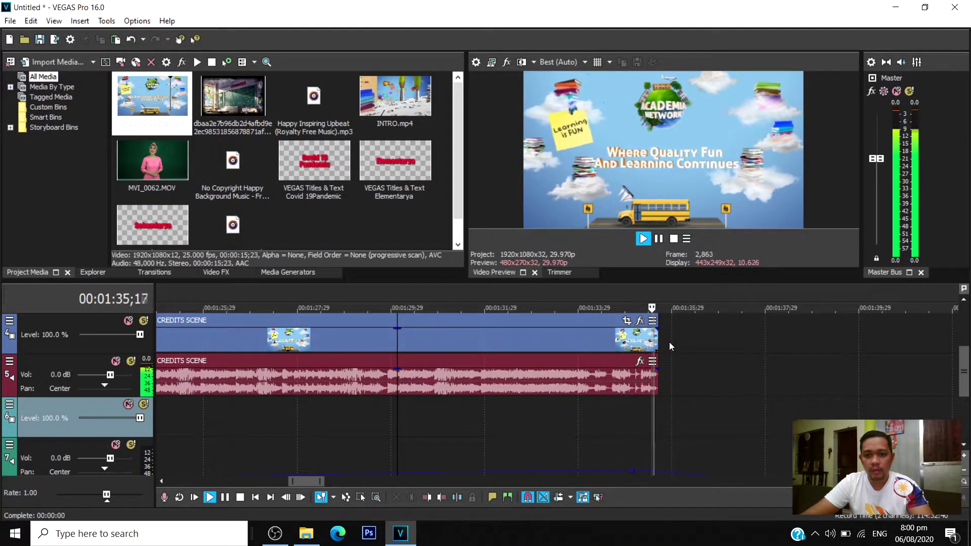
pyautogui.press('space')
# Add a short fade-out to the end of the CREDITS SCENE video and play the ending to check it.
pyautogui.moveTo(657, 327); pyautogui.dragTo(638, 328)
pyautogui.click(621, 418)
pyautogui.press('space')
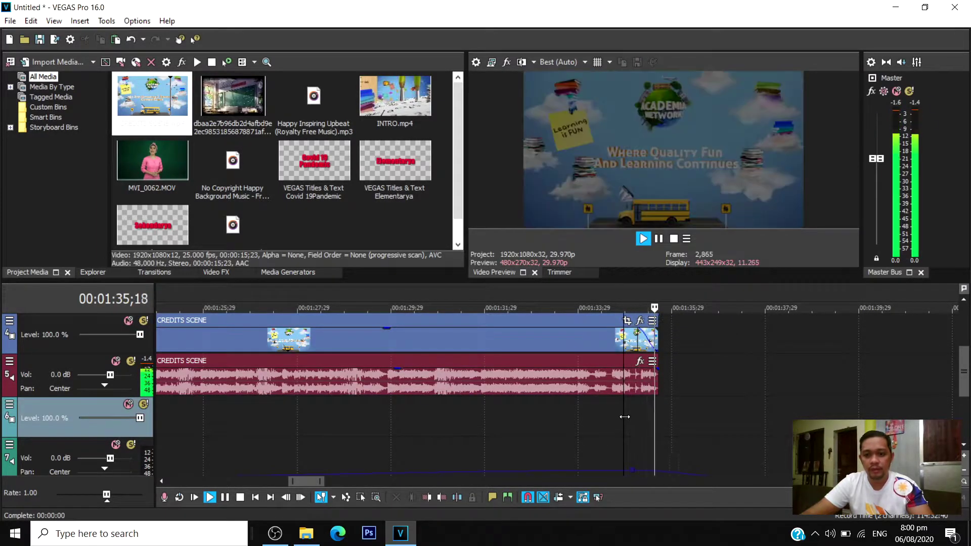
pyautogui.scroll(-5, 626, 415)
pyautogui.press('space')
pyautogui.scroll(-3, 555, 410)
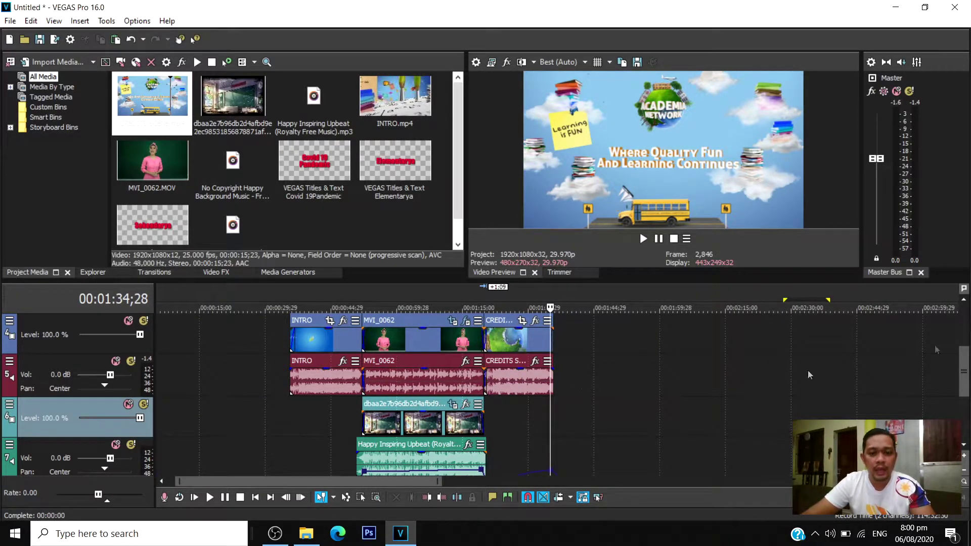
# Delete the empty audio track directly above the track holding INTRO, MVI_0062 and CREDITS SCENE.
pyautogui.moveTo(962, 361)
pyautogui.mouseDown()
pyautogui.moveTo(966, 327)
pyautogui.moveTo(965, 342)
pyautogui.mouseUp()
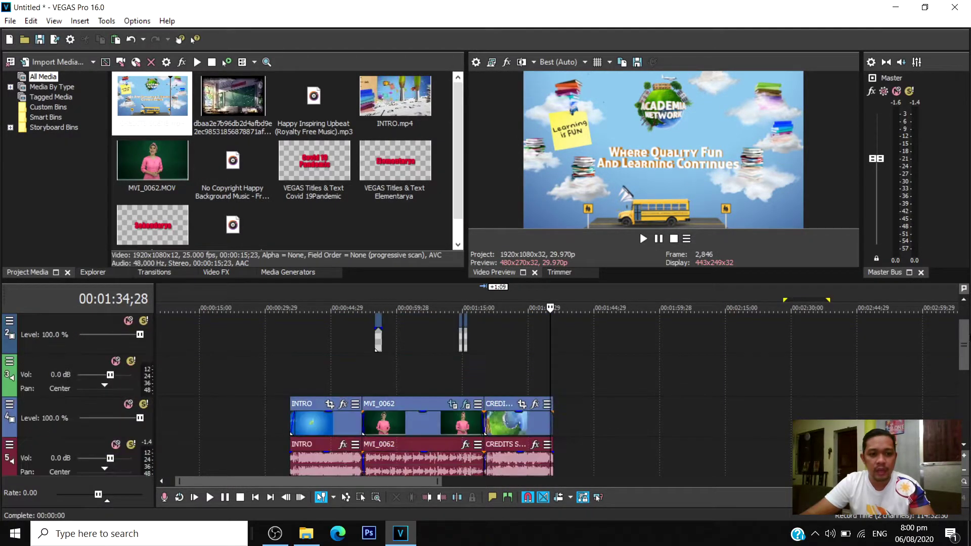
pyautogui.rightClick(184, 364)
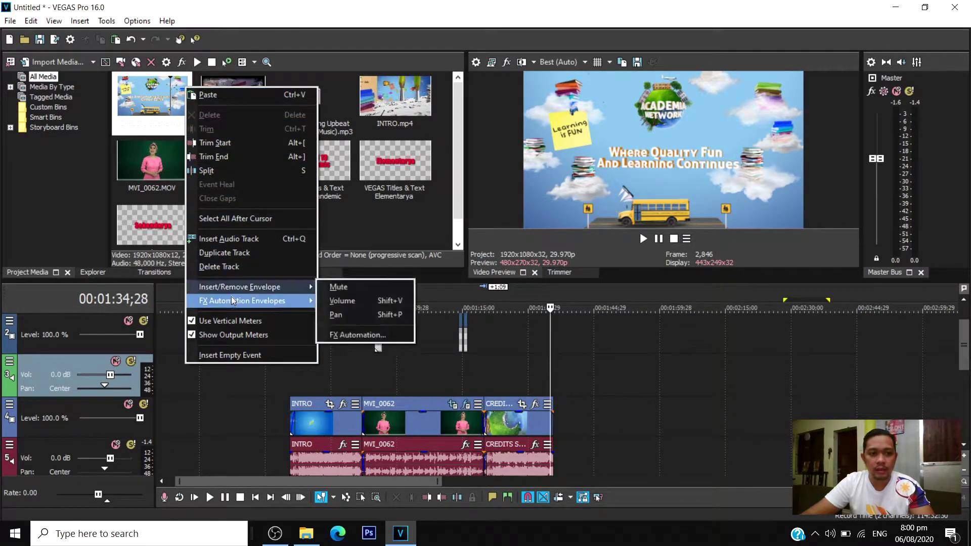
pyautogui.click(237, 264)
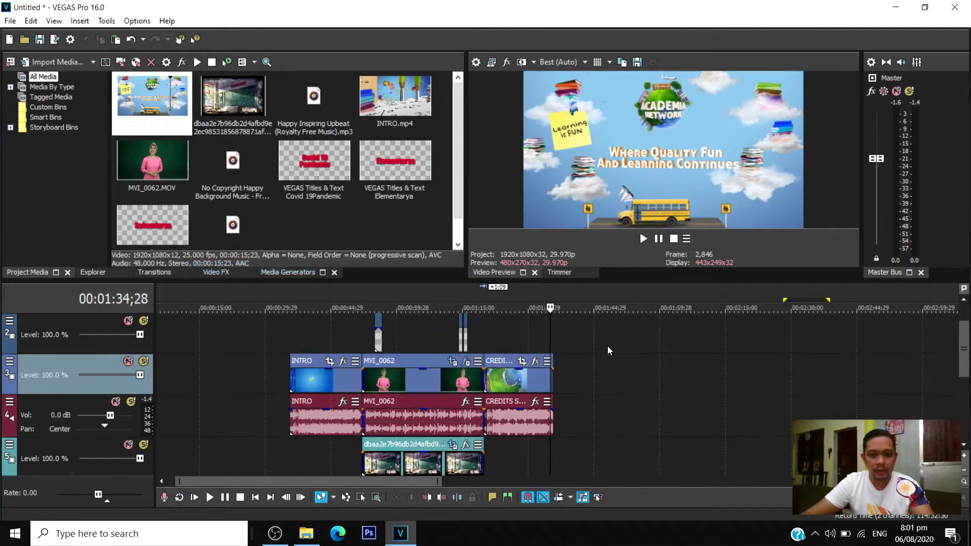
# Try to select the timeline range from INTRO's start to CREDITS SCENE's end and pull its start slightly earlier.
pyautogui.moveTo(964, 354); pyautogui.dragTo(965, 374)
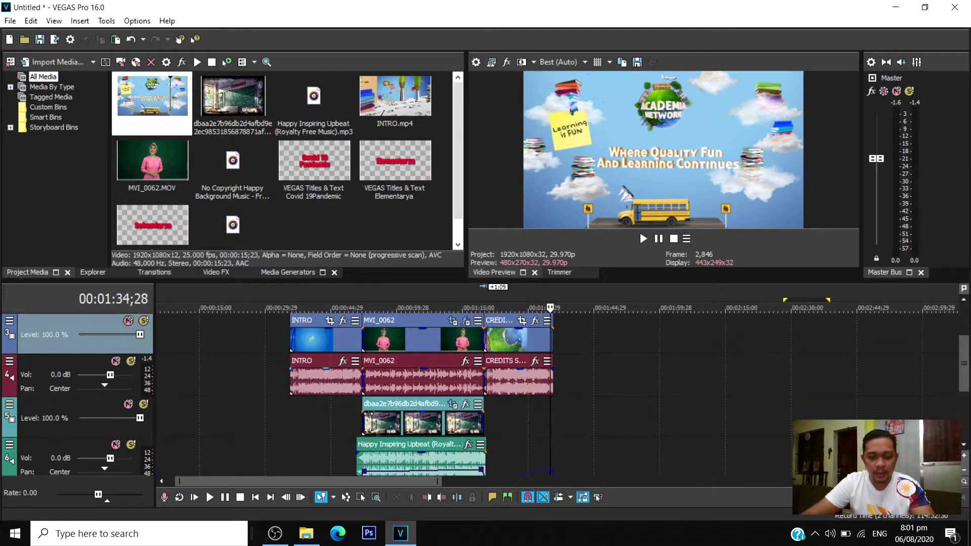
pyautogui.scroll(2, 878, 388)
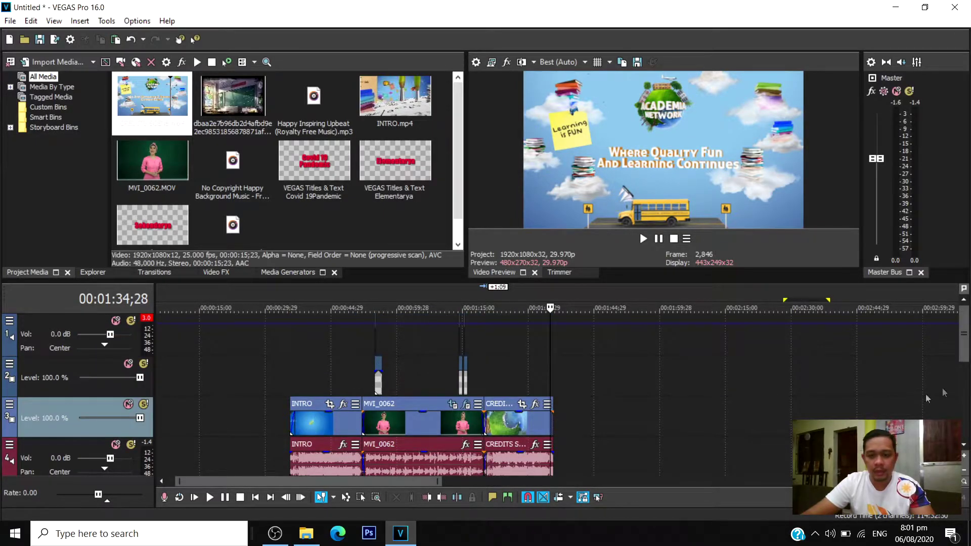
pyautogui.moveTo(963, 333); pyautogui.dragTo(964, 378)
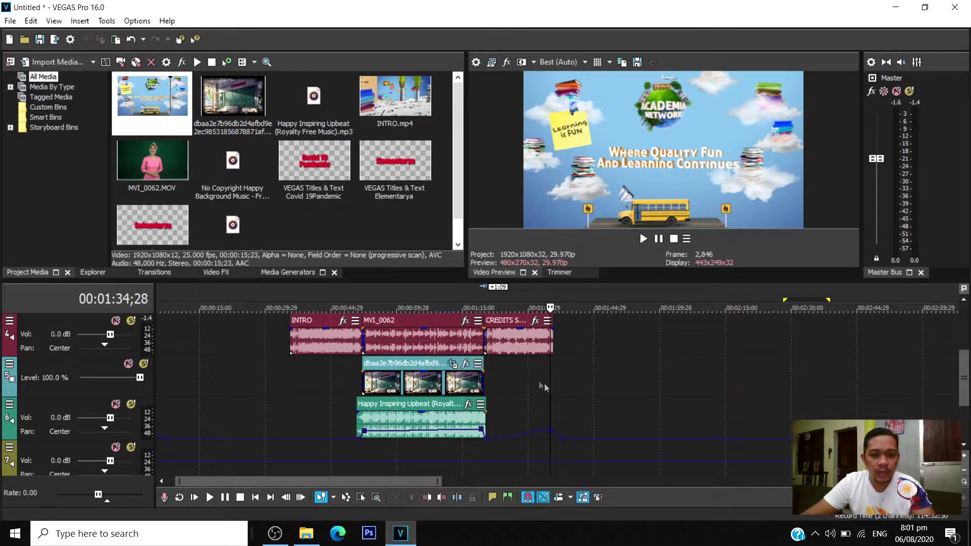
pyautogui.moveTo(966, 387); pyautogui.dragTo(968, 363)
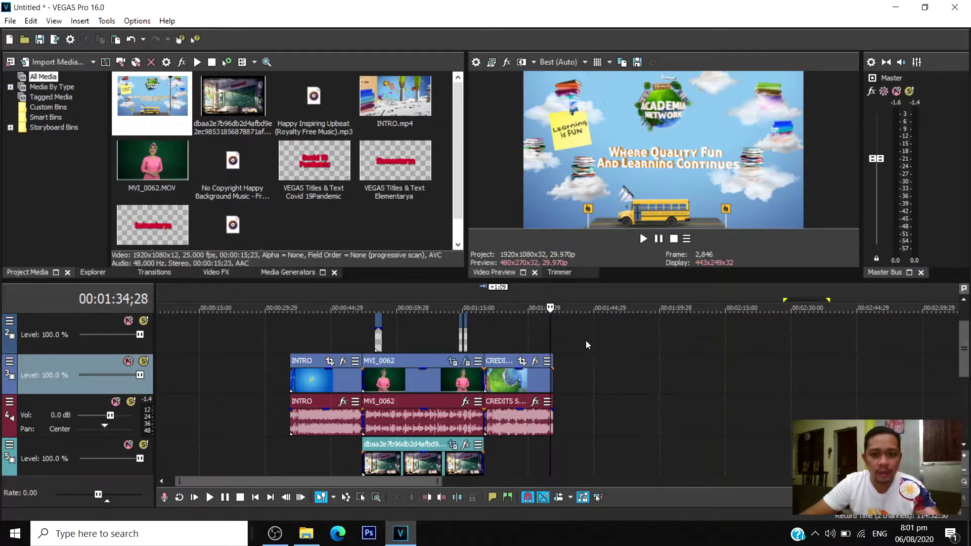
pyautogui.click(602, 345)
pyautogui.scroll(1, 602, 345)
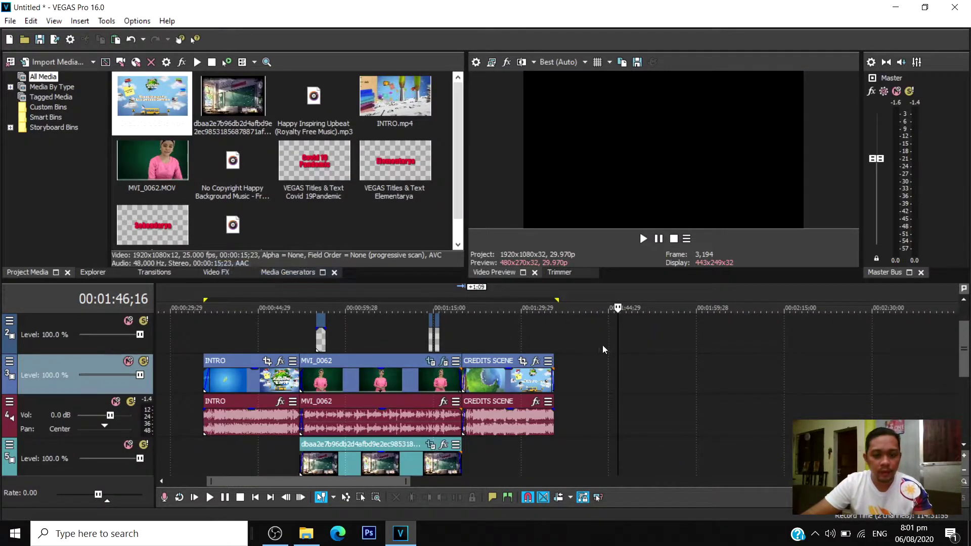
pyautogui.click(606, 329)
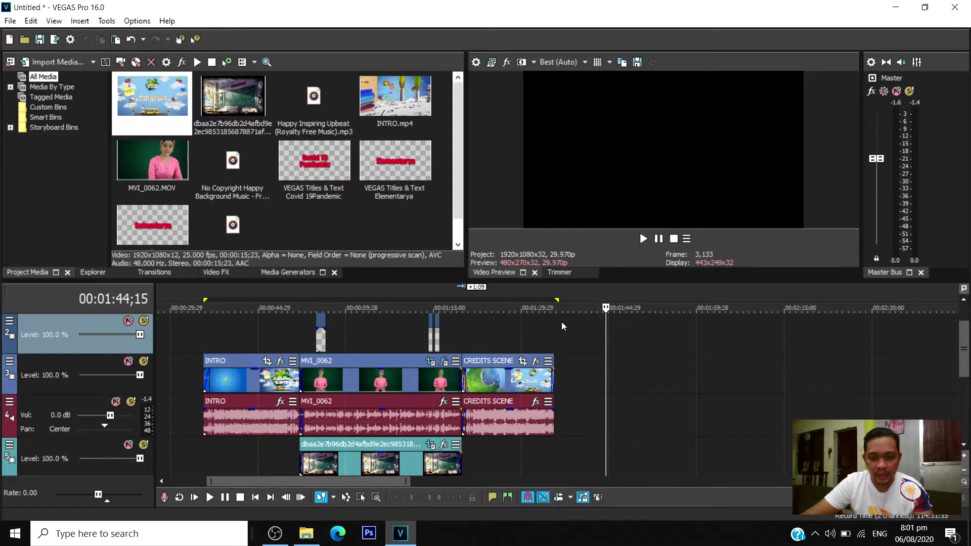
pyautogui.moveTo(559, 323); pyautogui.dragTo(204, 329)
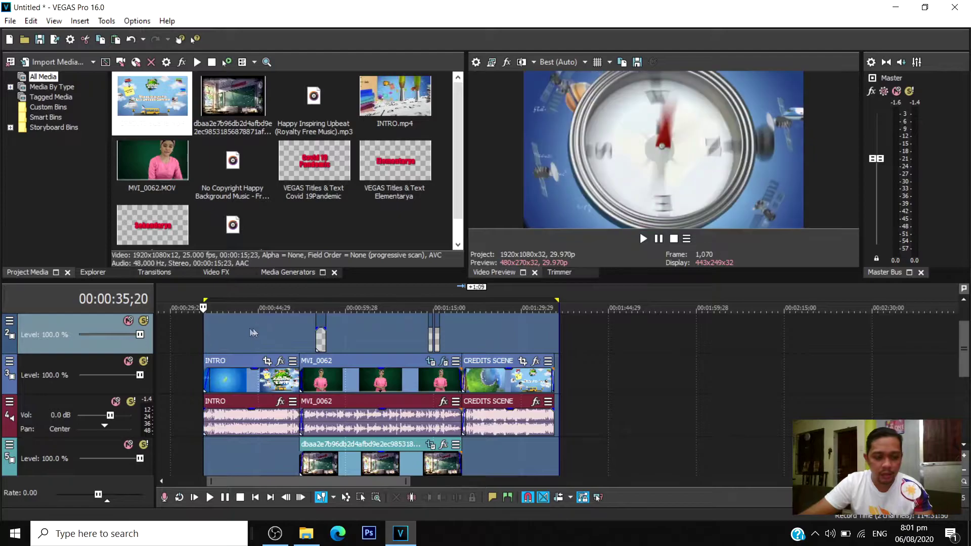
pyautogui.scroll(2, 245, 327)
pyautogui.press('space')
pyautogui.click(469, 299)
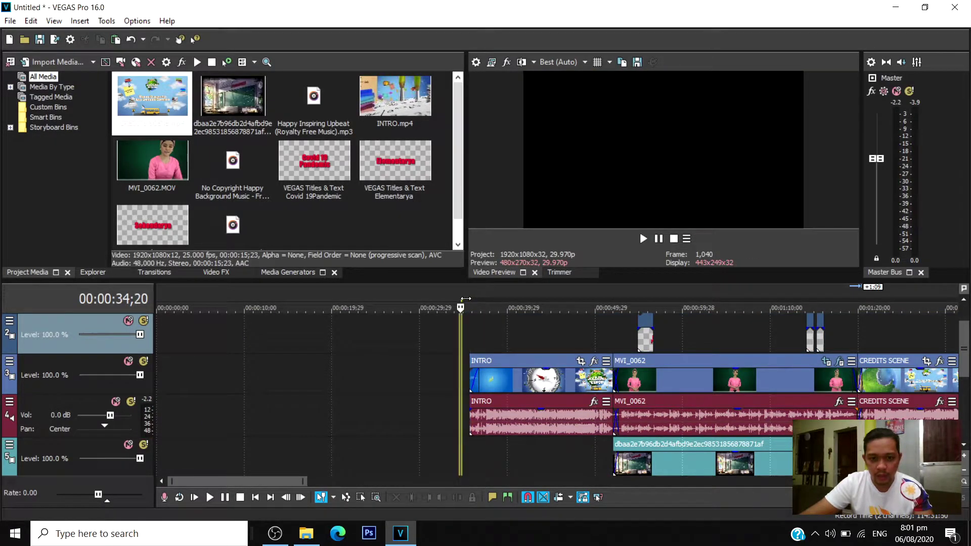
pyautogui.click(521, 332)
pyautogui.scroll(-4, 523, 332)
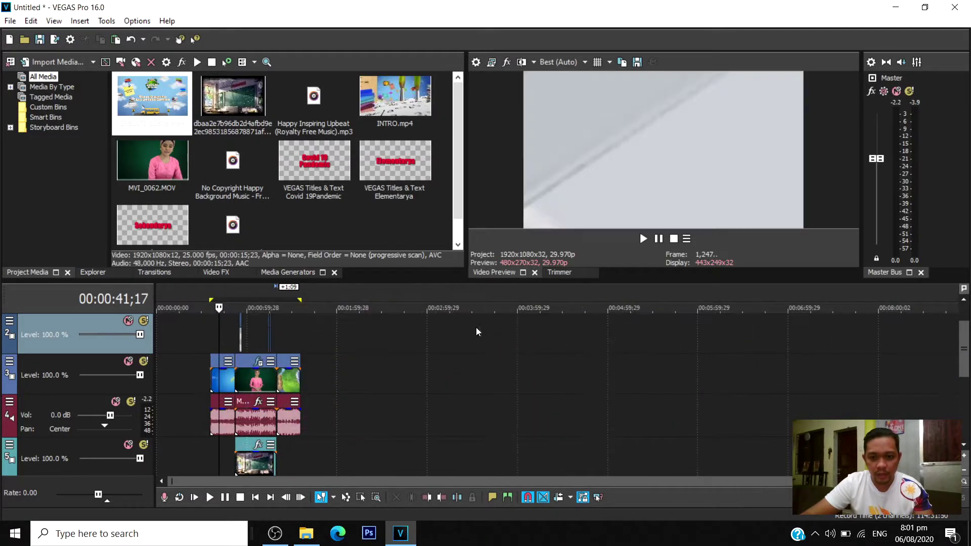
# Select the timeline range from the start of INTRO at 00:00:35;20 to the end of CREDITS SCENE.
pyautogui.scroll(3, 640, 342)
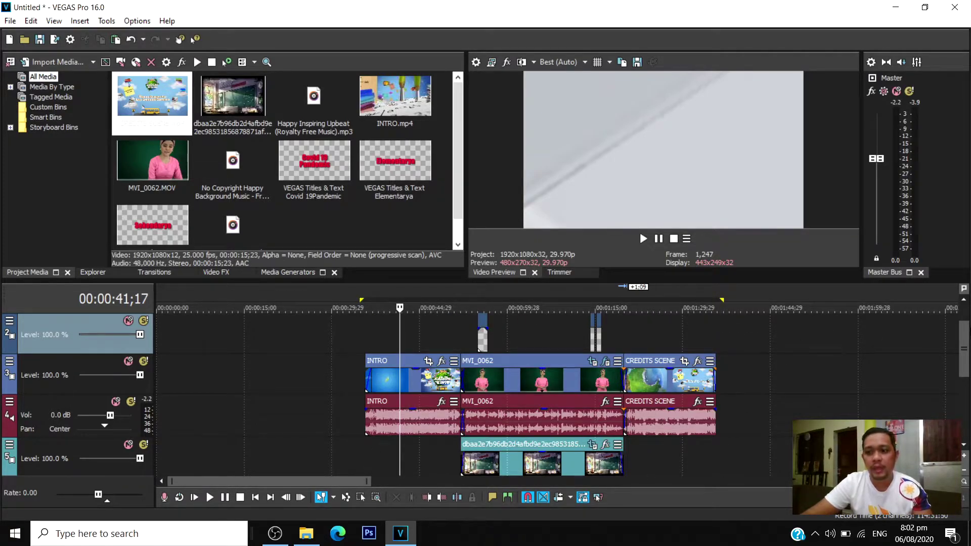
pyautogui.scroll(-2, 967, 338)
pyautogui.scroll(2, 967, 343)
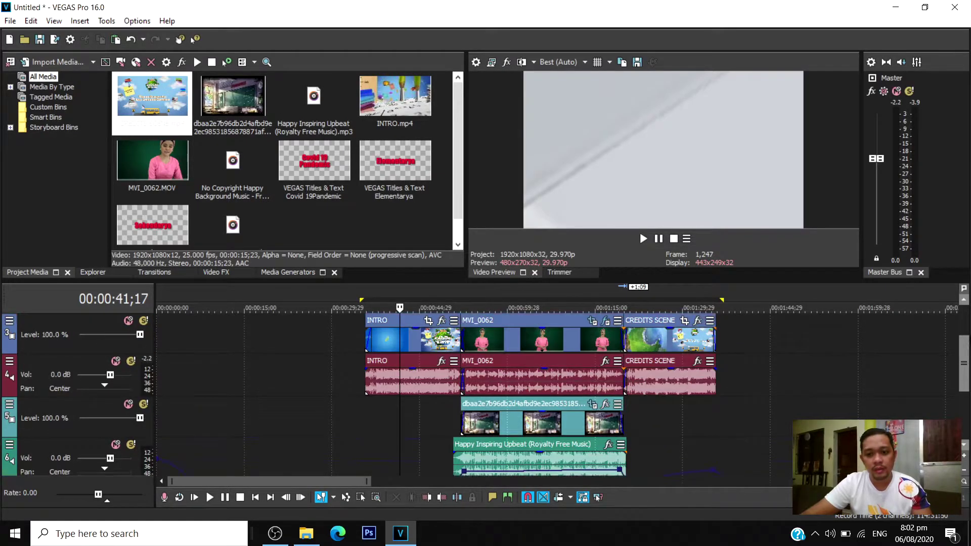
pyautogui.moveTo(914, 342); pyautogui.dragTo(895, 340)
pyautogui.click(732, 319)
pyautogui.moveTo(717, 326); pyautogui.dragTo(365, 324)
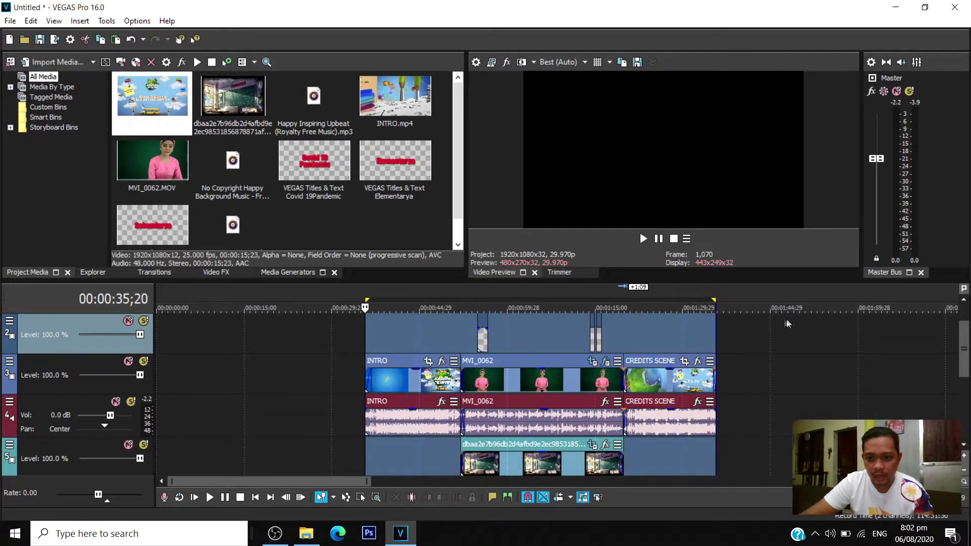
# Widen the selected range slightly beyond the clips, starting at 00:00:35;03 and ending at 00:01:36;06.
pyautogui.scroll(2, 394, 321)
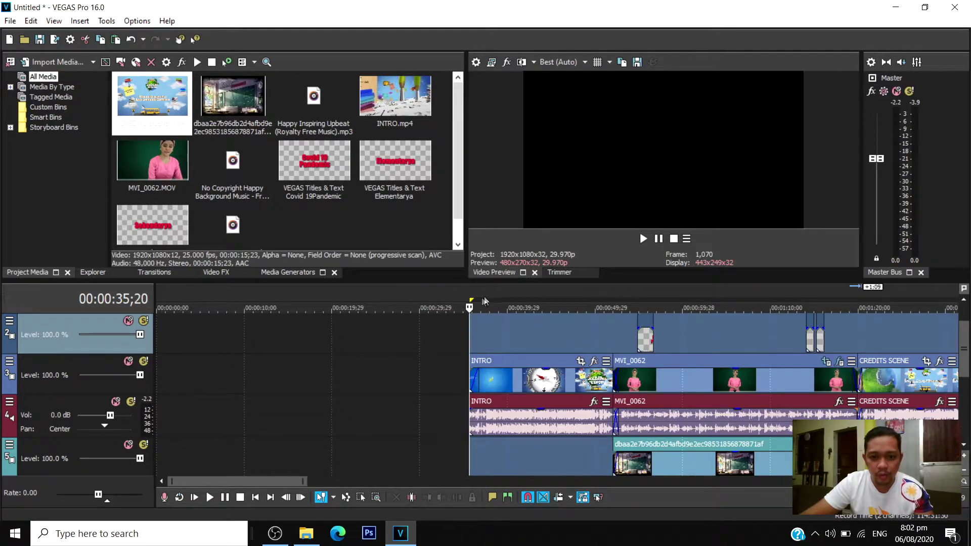
pyautogui.moveTo(468, 299); pyautogui.dragTo(464, 299)
pyautogui.hscroll(5, 370, 410)
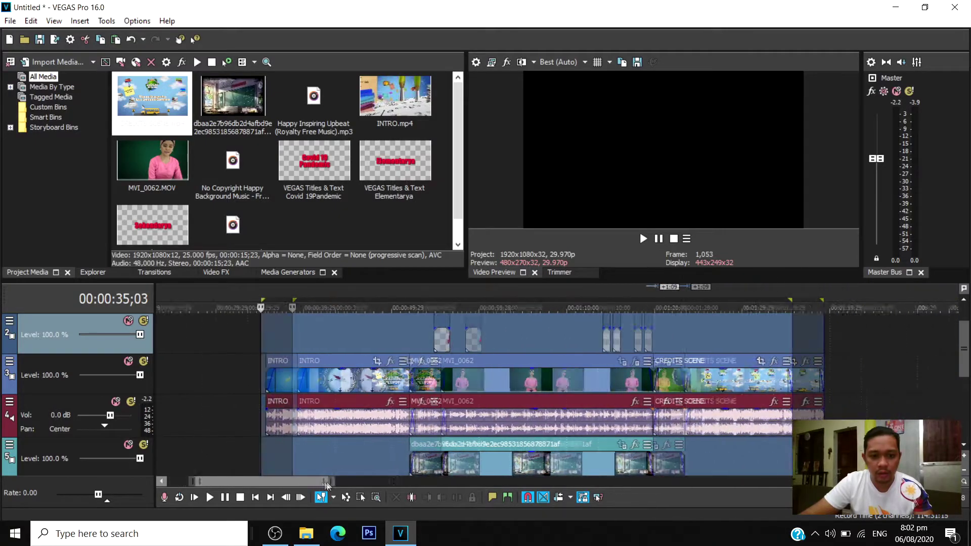
pyautogui.click(769, 300)
pyautogui.moveTo(768, 300); pyautogui.dragTo(772, 301)
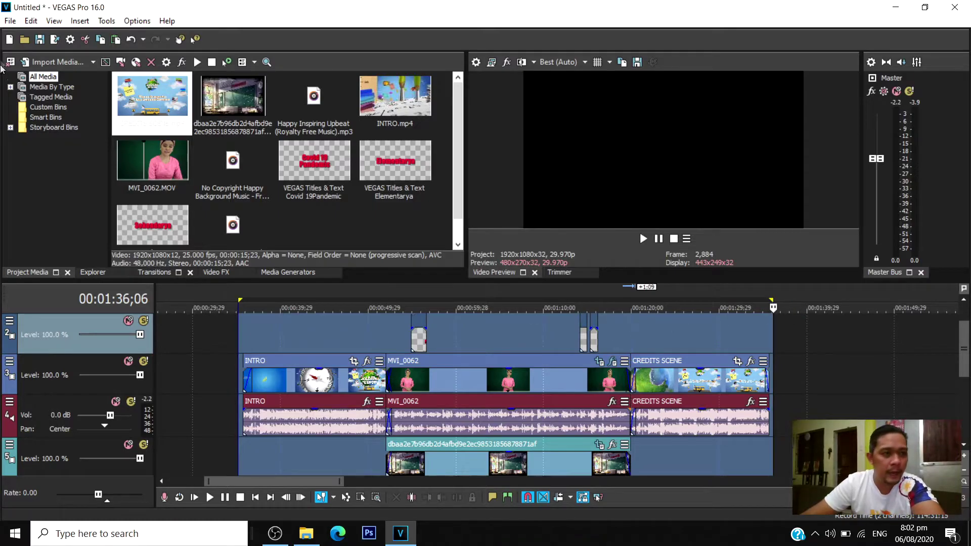
# Open the Render As dialog and turn off the Show favorites only filter.
pyautogui.click(10, 21)
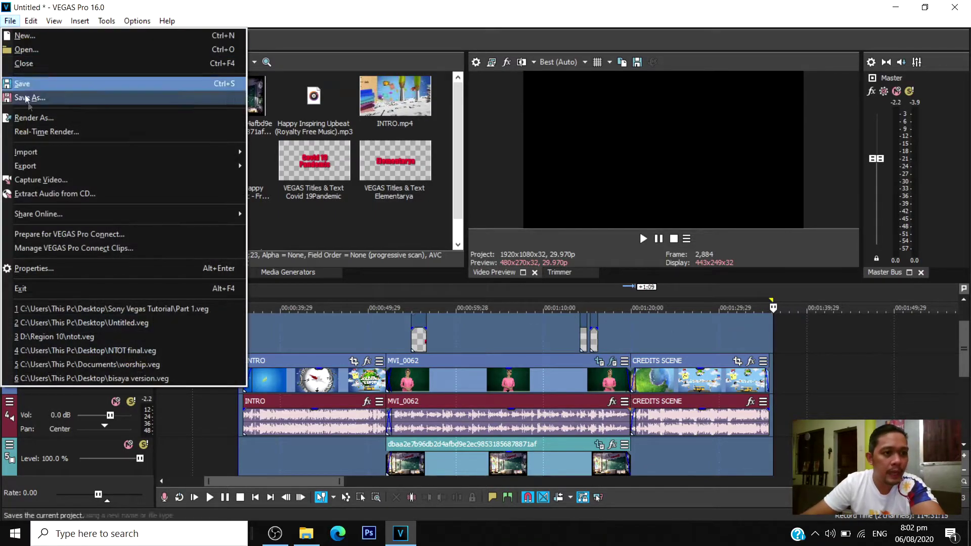
pyautogui.click(34, 118)
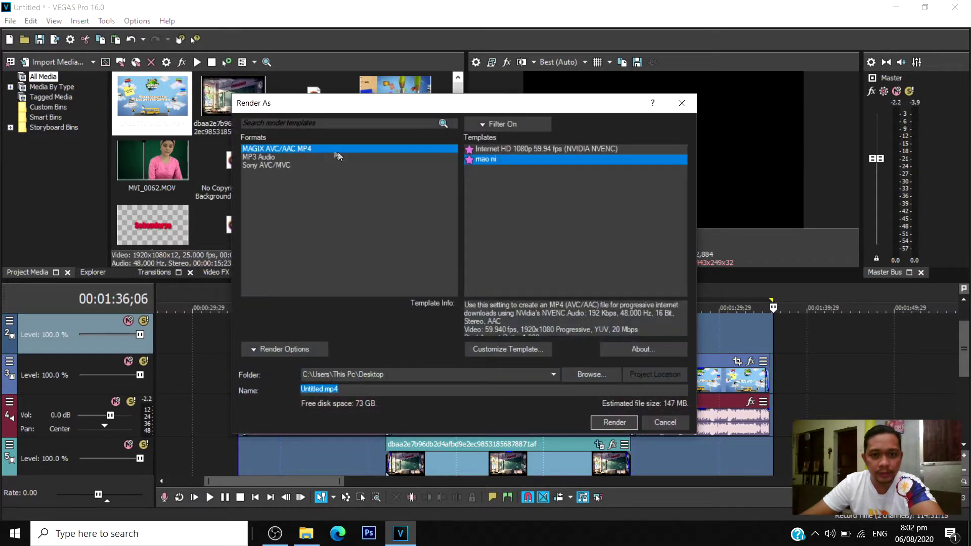
pyautogui.click(475, 125)
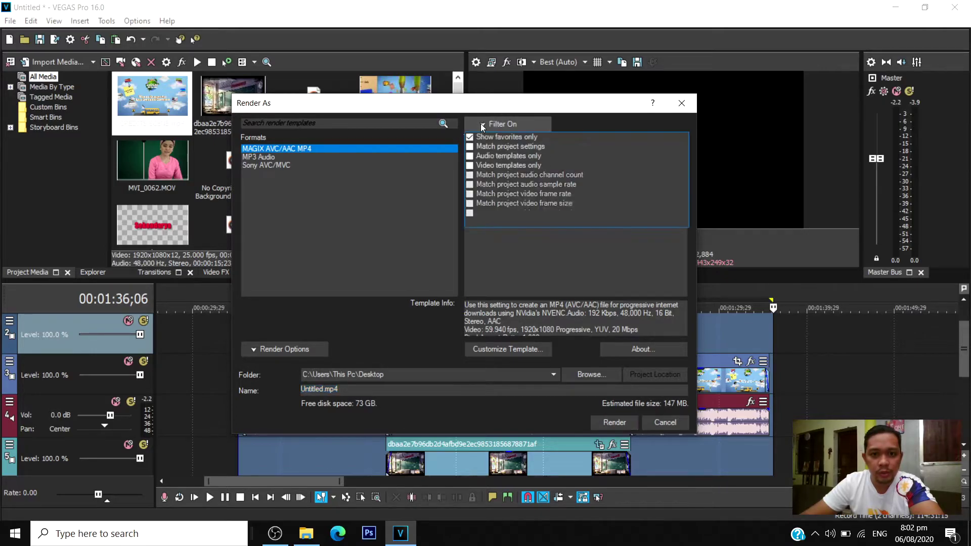
pyautogui.click(470, 137)
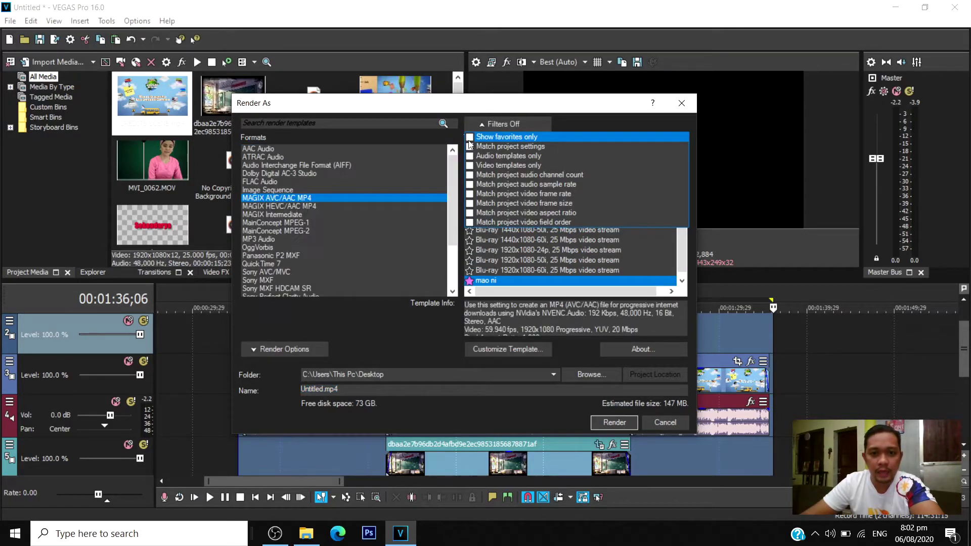
pyautogui.click(423, 253)
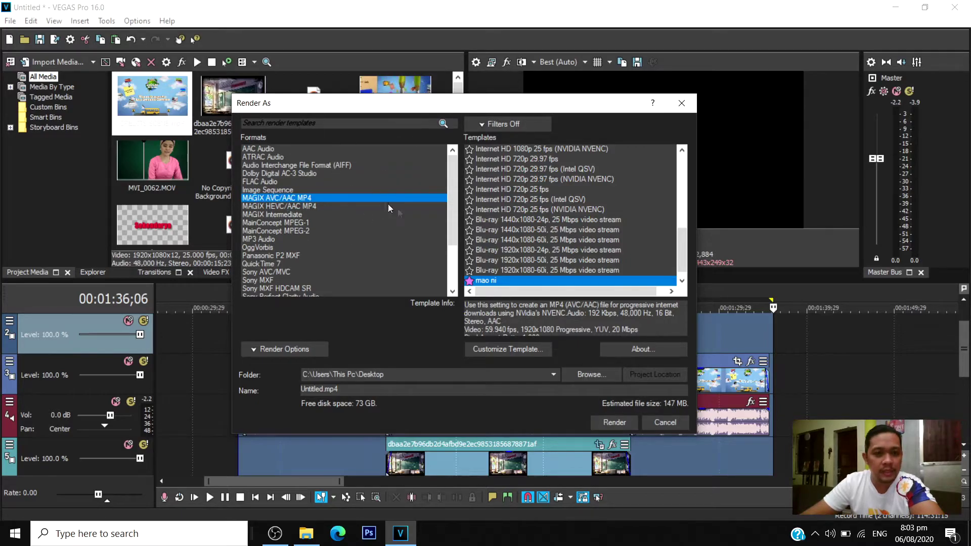
# Look through the available render formats and choose MAGIX AVC/AAC MP4.
pyautogui.scroll(-1, 450, 208)
pyautogui.scroll(1, 450, 208)
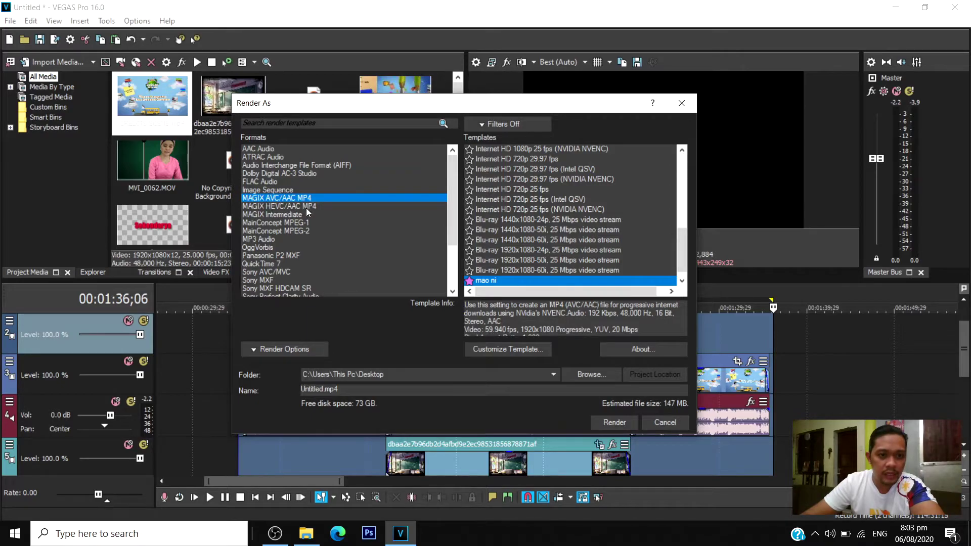
pyautogui.moveTo(451, 233); pyautogui.dragTo(457, 254)
pyautogui.moveTo(458, 255); pyautogui.dragTo(460, 217)
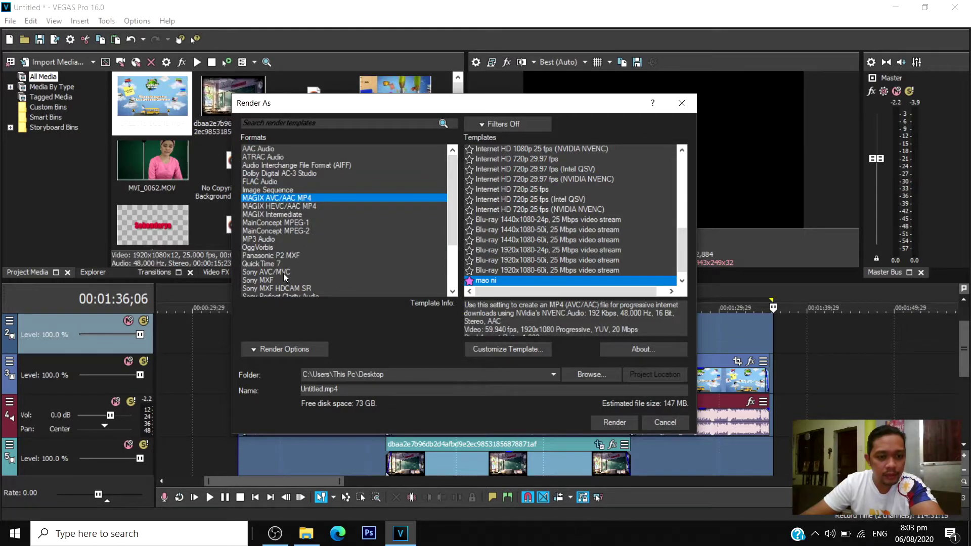
pyautogui.click(302, 200)
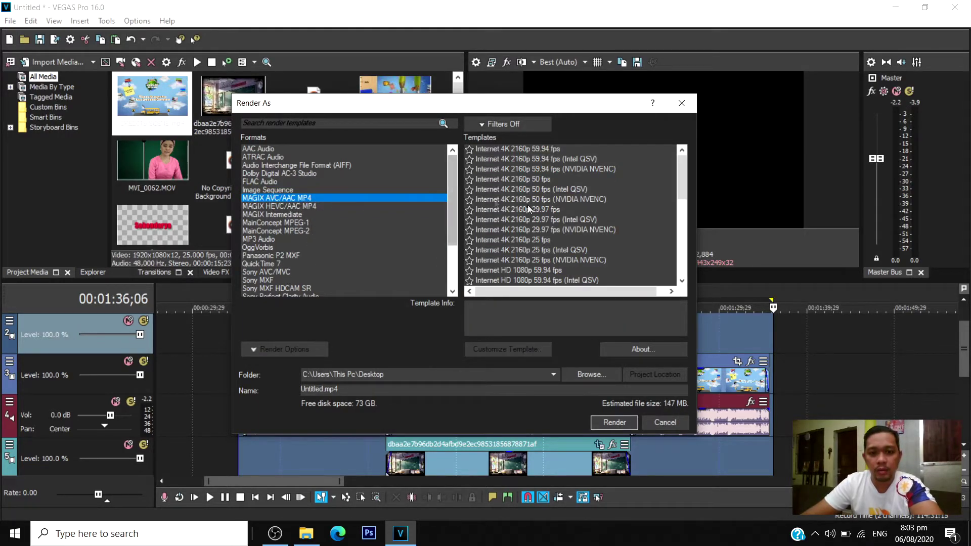
# Look through the 4K, 1080p and 720p render templates and choose Internet HD 720p 29.97 fps.
pyautogui.moveTo(682, 201); pyautogui.dragTo(684, 165)
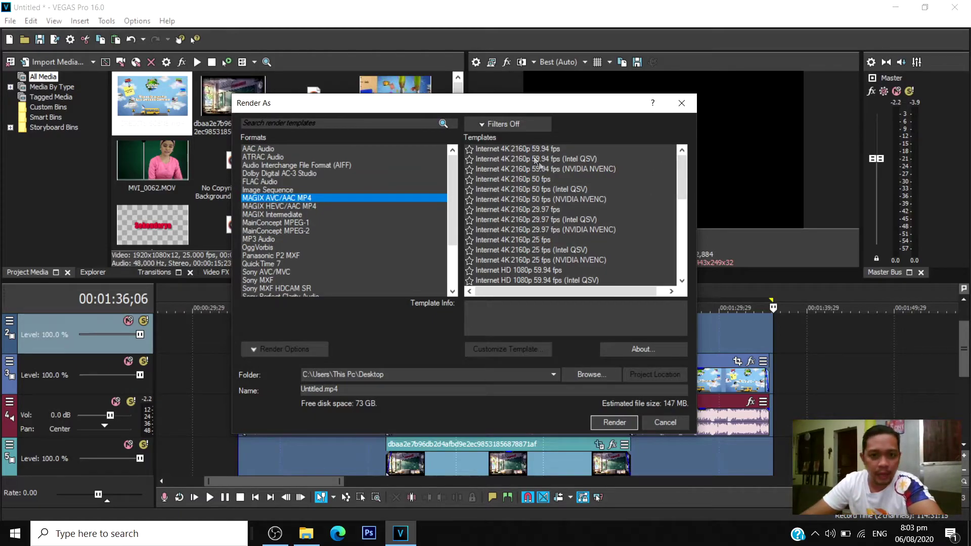
pyautogui.moveTo(680, 169); pyautogui.dragTo(681, 244)
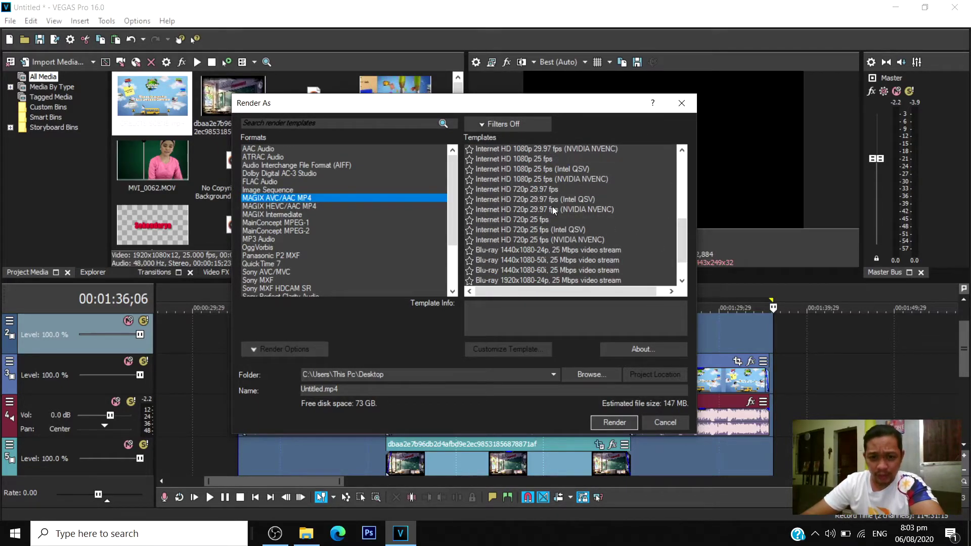
pyautogui.moveTo(677, 234); pyautogui.dragTo(685, 199)
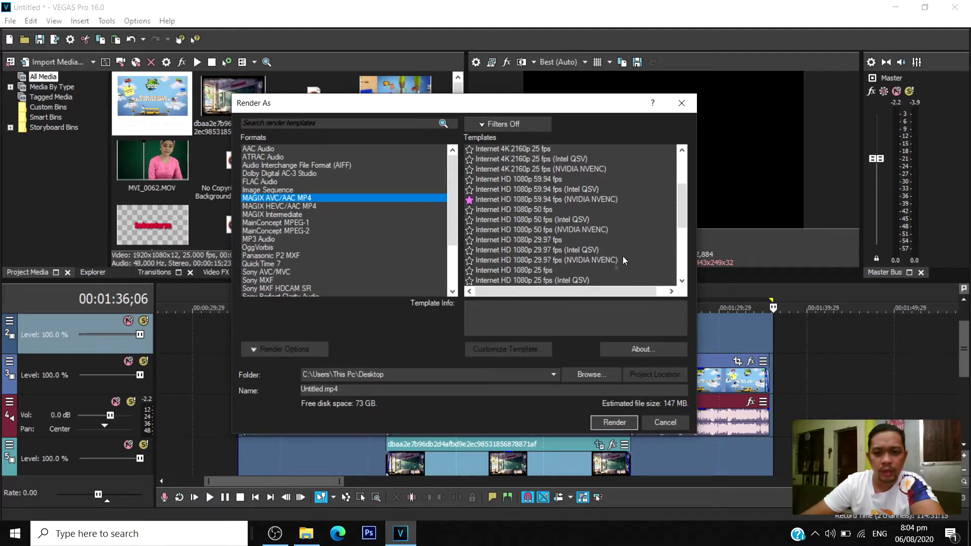
pyautogui.scroll(-1, 683, 220)
pyautogui.moveTo(684, 217); pyautogui.dragTo(685, 213)
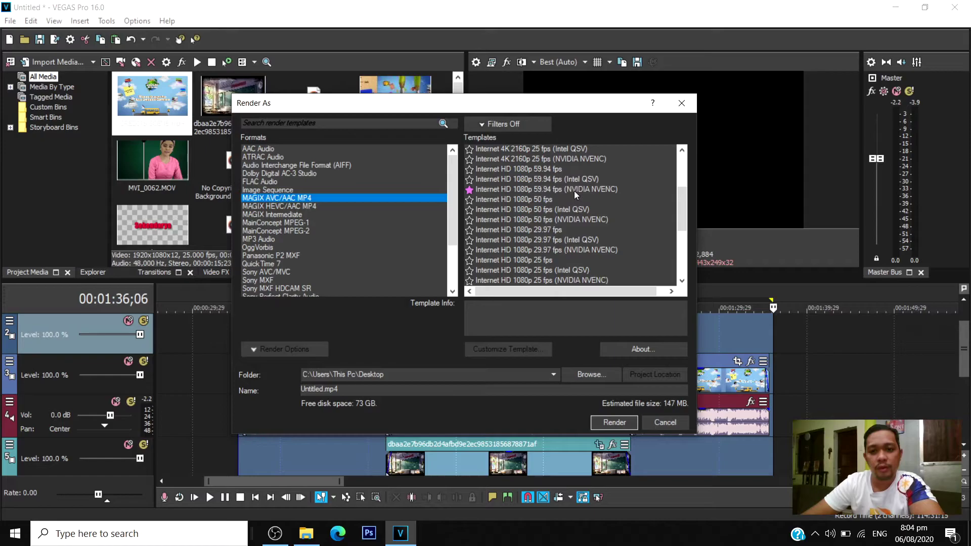
pyautogui.moveTo(682, 202); pyautogui.dragTo(685, 219)
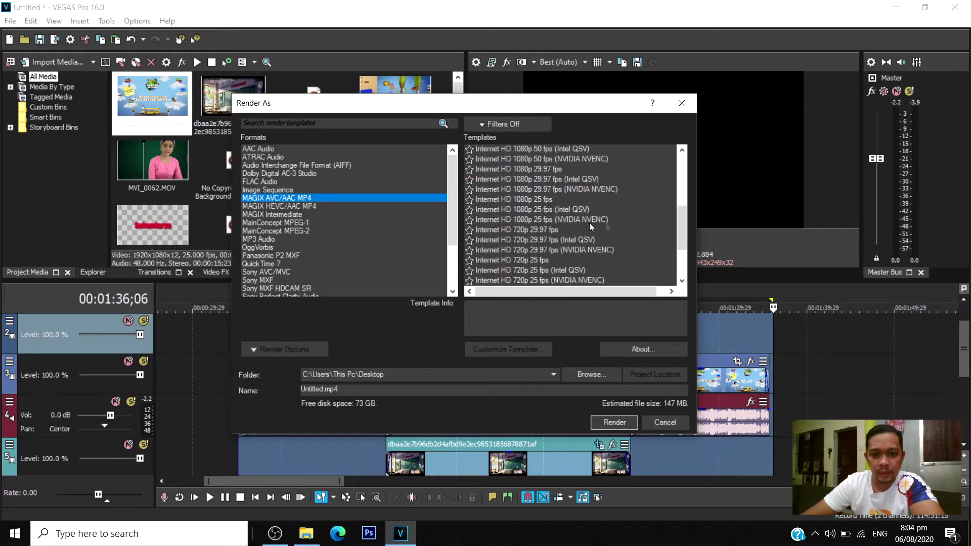
pyautogui.click(561, 230)
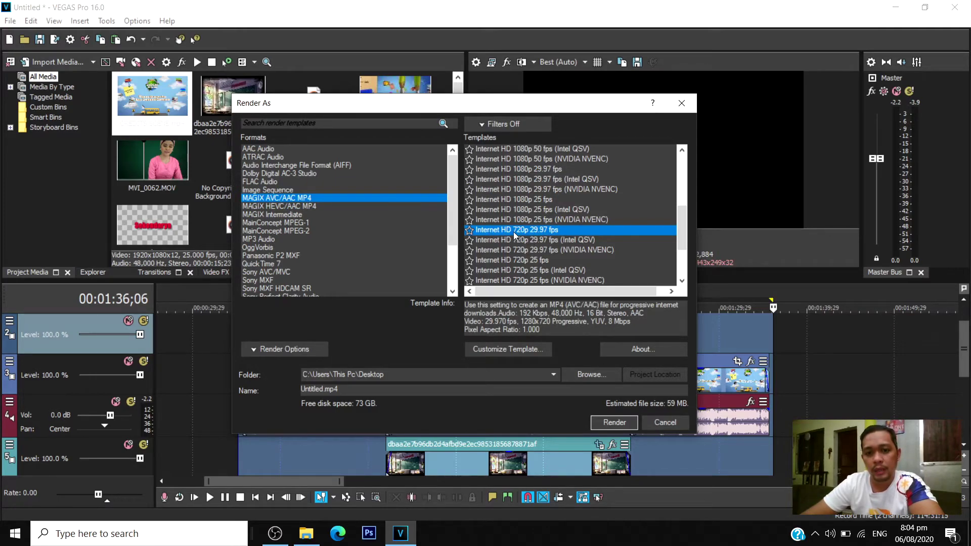
# Choose the Internet HD 1080p 59.94 fps (NVIDIA NVENC) render template.
pyautogui.click(675, 219)
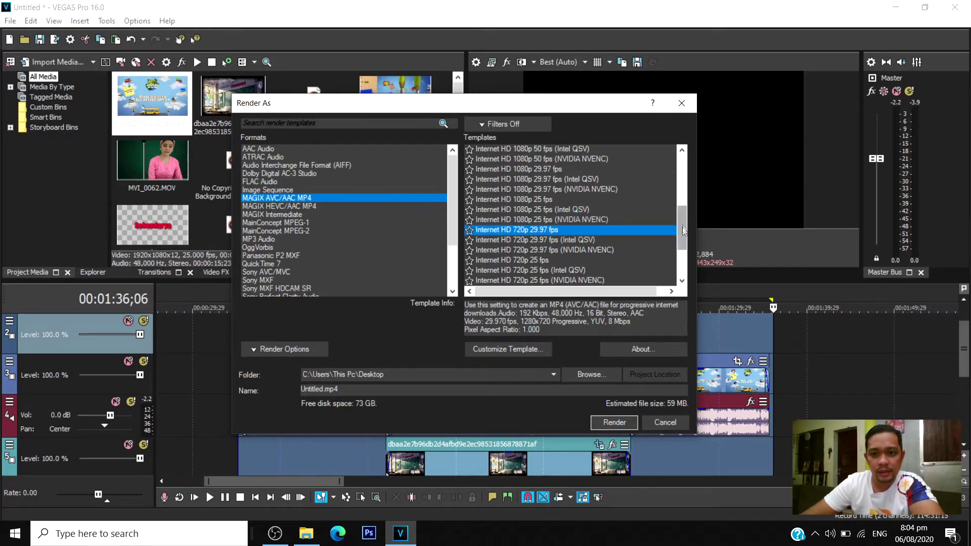
pyautogui.click(639, 211)
pyautogui.scroll(2, 684, 202)
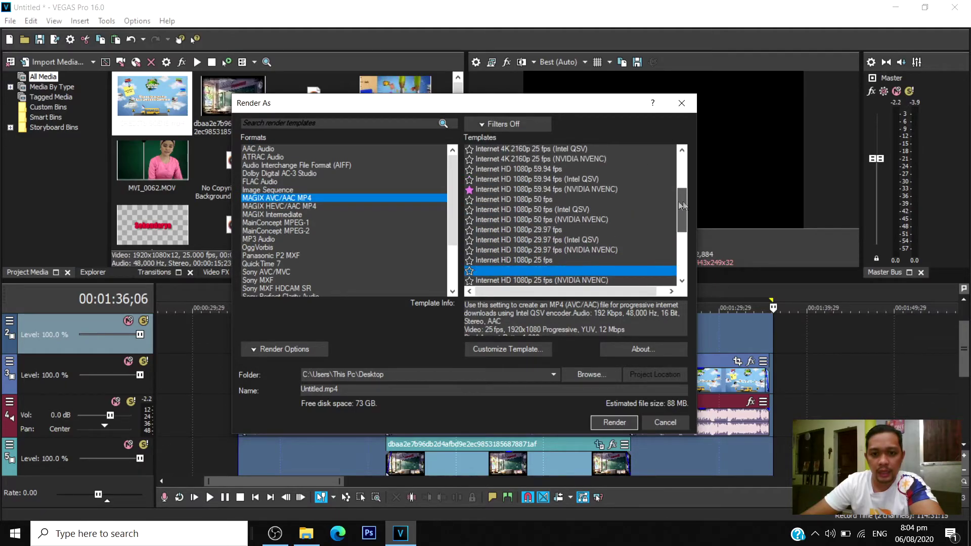
pyautogui.click(538, 189)
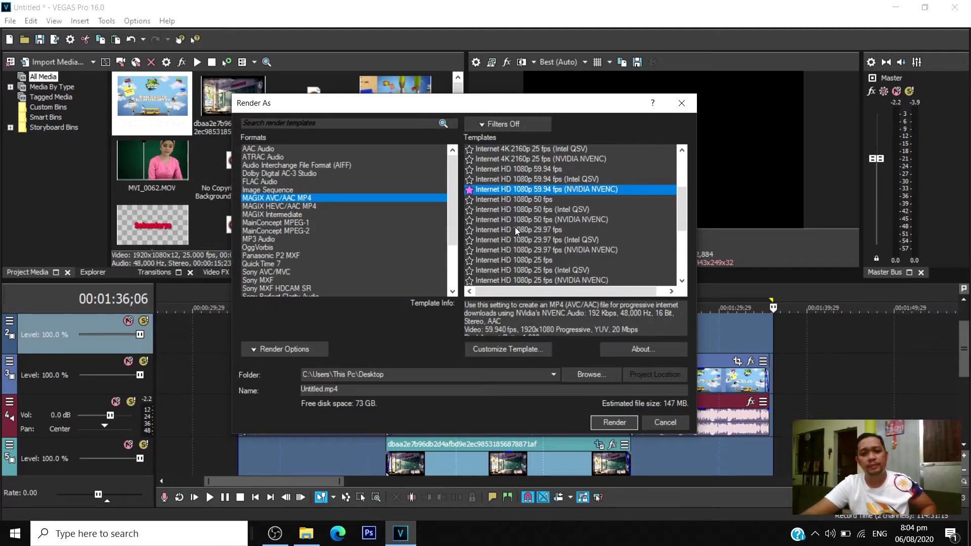
# Customize the selected 1080p 59.94 fps template, setting its maximum variable bit rate to 20,000,000 bps.
pyautogui.click(507, 349)
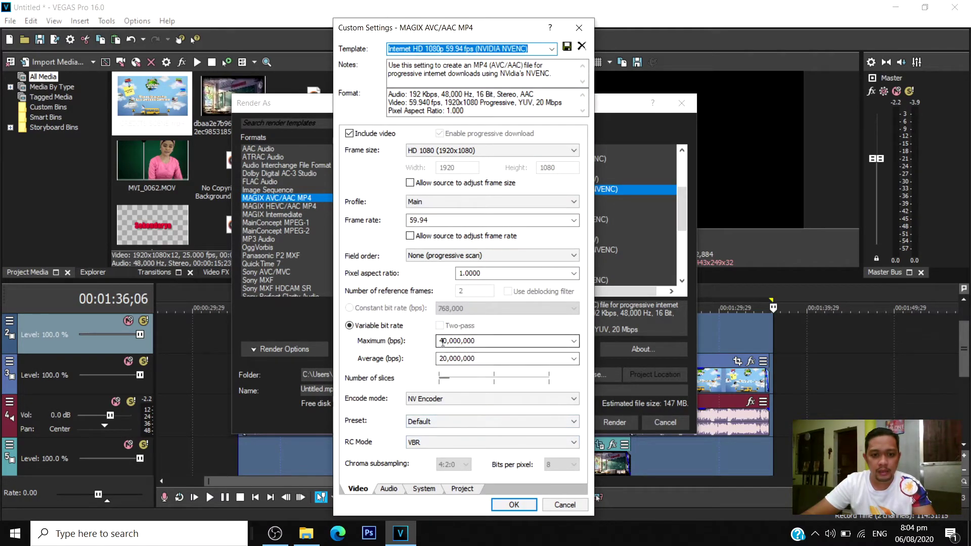
pyautogui.doubleClick(439, 341)
pyautogui.write('25,000,000')
pyautogui.click(444, 341)
pyautogui.press('BackSpace')
pyautogui.write('0')
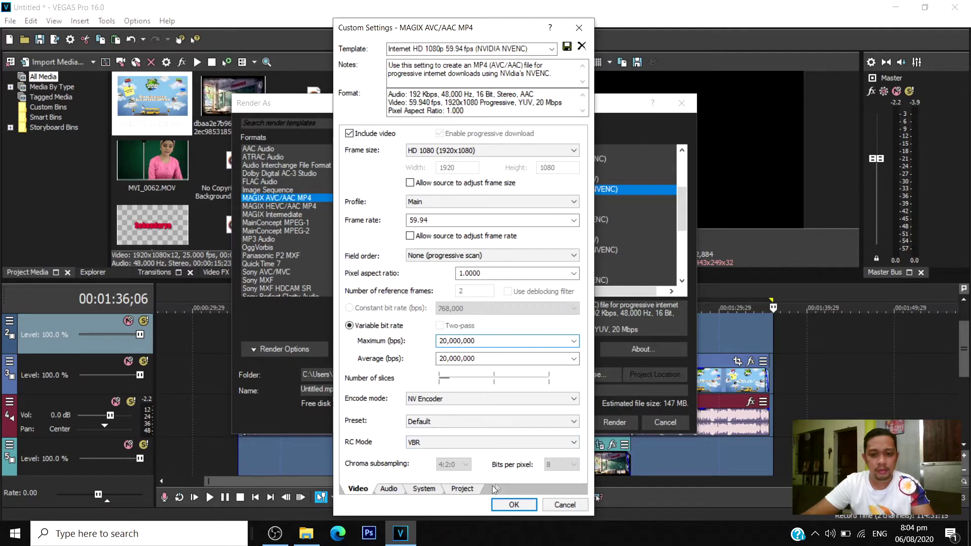
# Set the template's video rendering quality to Best, accept the custom settings and select the modified template.
pyautogui.click(461, 489)
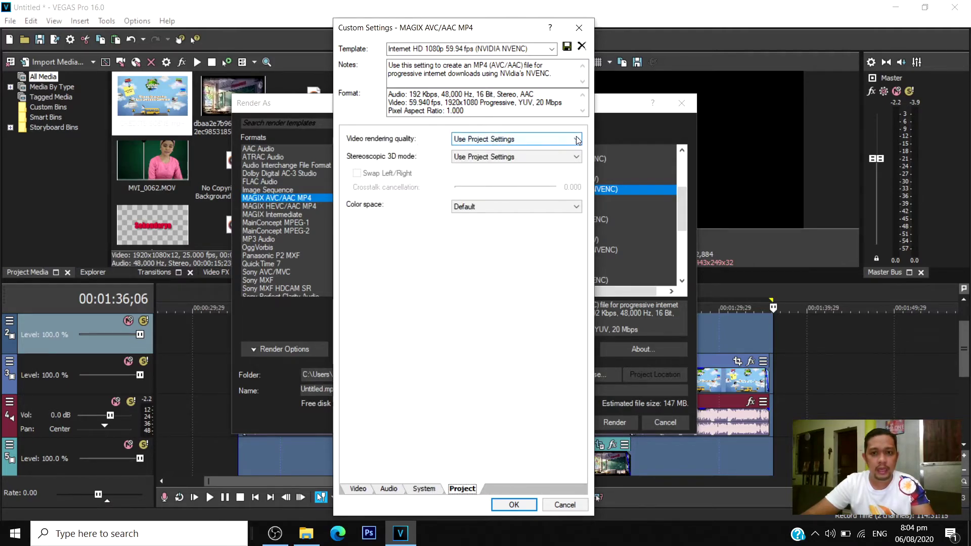
pyautogui.click(577, 139)
pyautogui.click(471, 185)
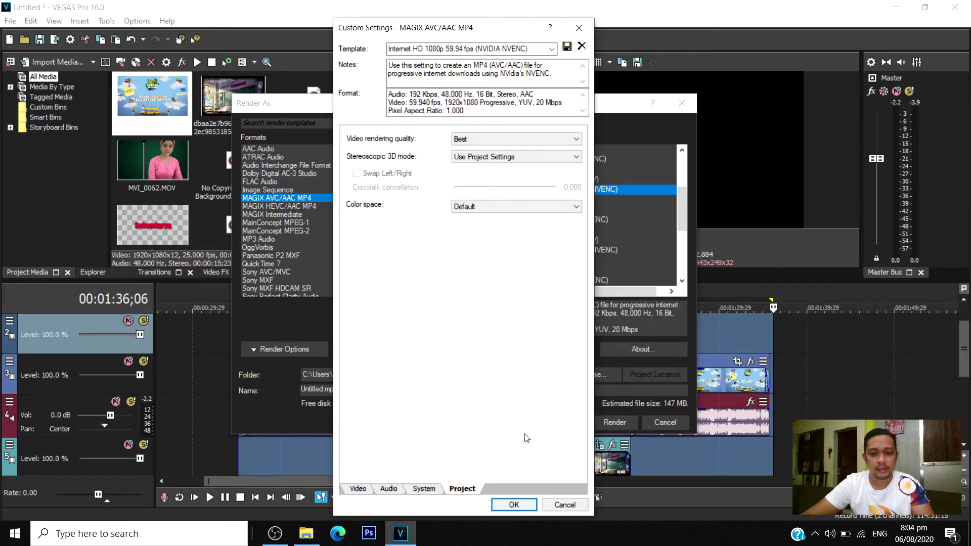
pyautogui.click(514, 505)
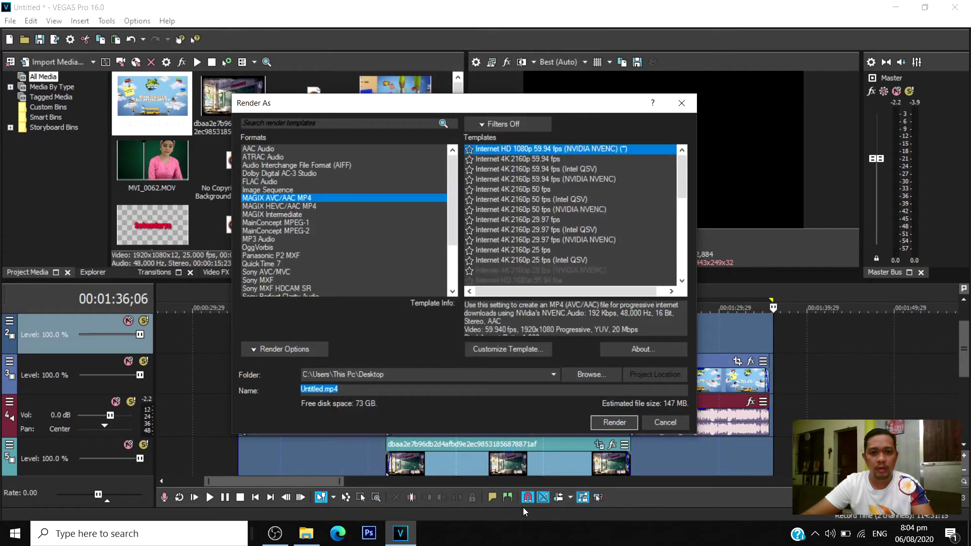
pyautogui.click(539, 151)
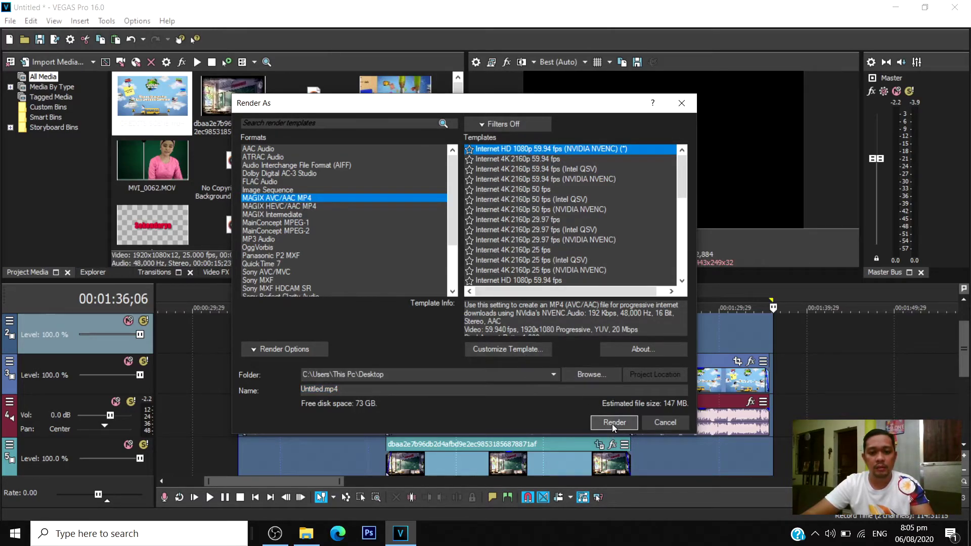
# Replace the output file name with Sample.
pyautogui.moveTo(341, 389); pyautogui.dragTo(272, 398)
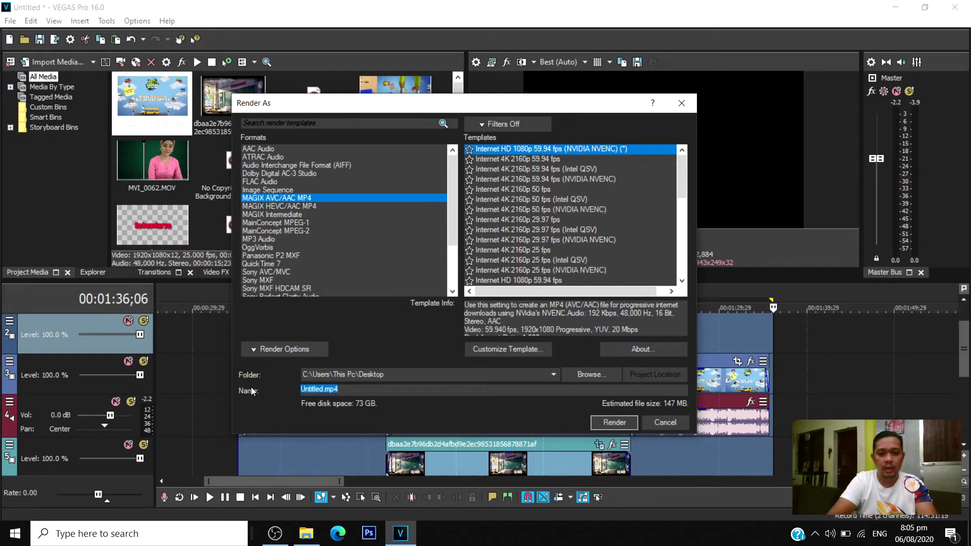
pyautogui.write('Fi')
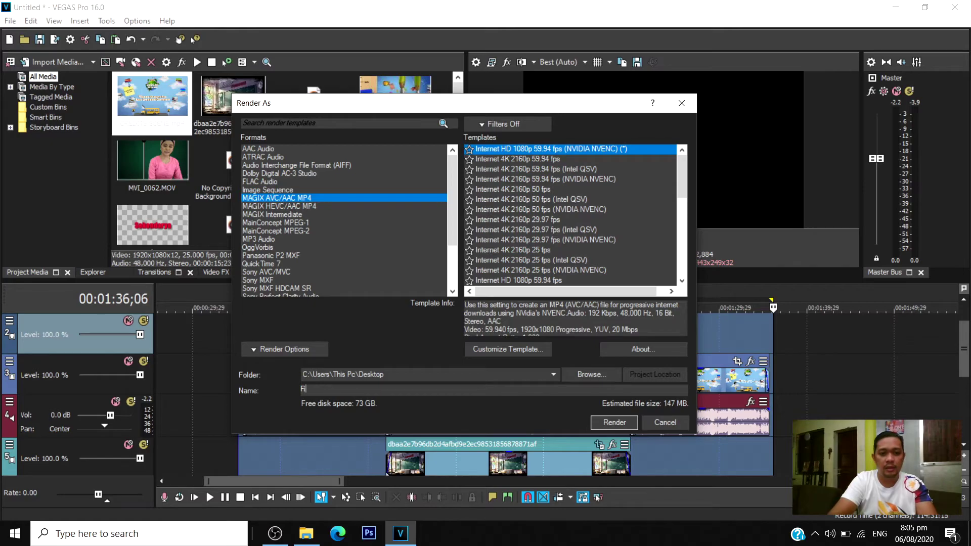
pyautogui.write('nal outpu')
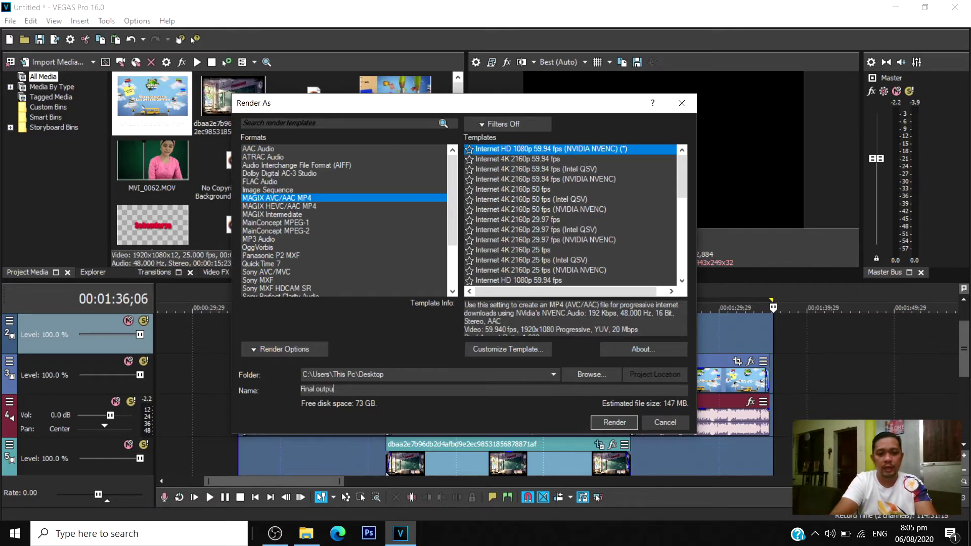
pyautogui.press('BackSpace')
pyautogui.press('BackSpace')
pyautogui.press('BackSpace')
pyautogui.press('BackSpace')
pyautogui.press('BackSpace')
pyautogui.press('BackSpace')
pyautogui.press('BackSpace')
pyautogui.press('BackSpace')
pyautogui.press('BackSpace')
pyautogui.press('BackSpace')
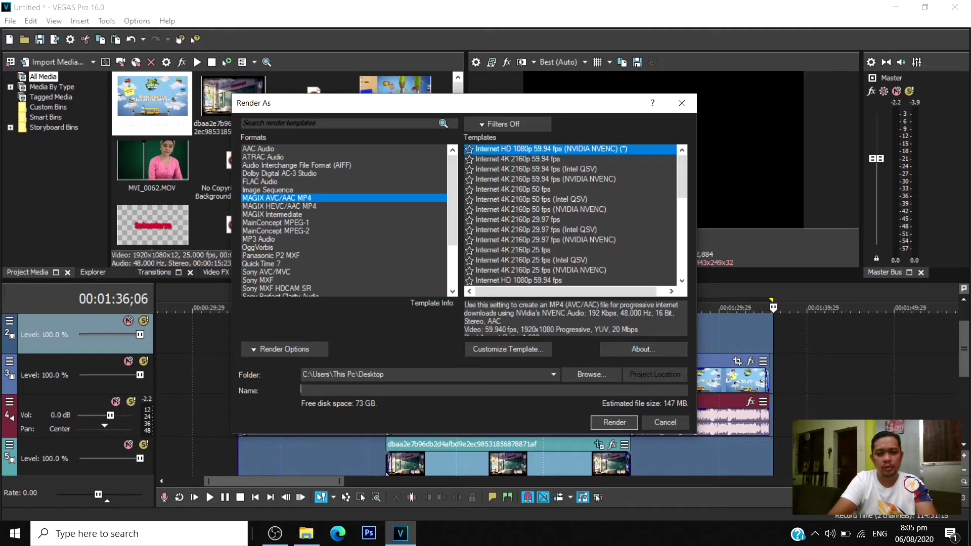
pyautogui.write('Sample')
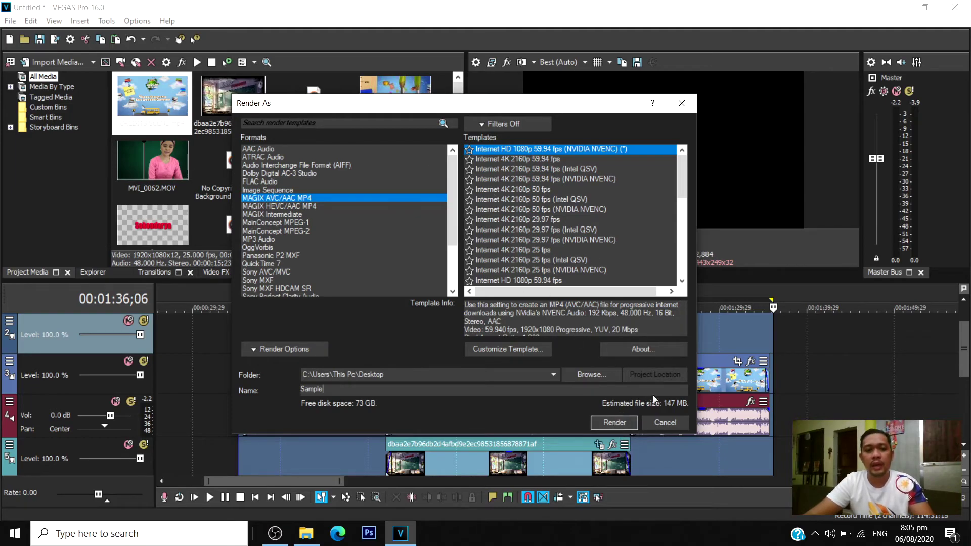
# Start rendering the video and minimize the editor to show the desktop.
pyautogui.click(614, 422)
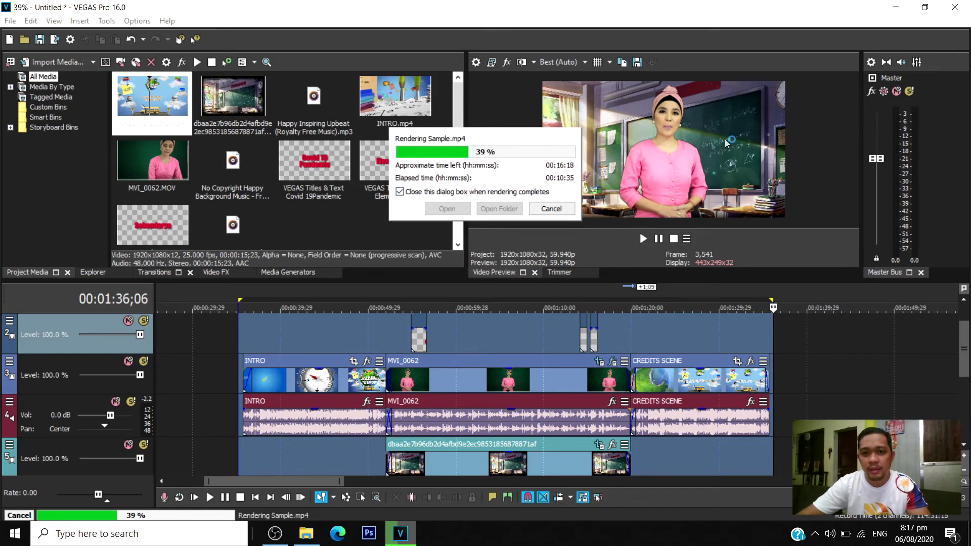
pyautogui.click(897, 8)
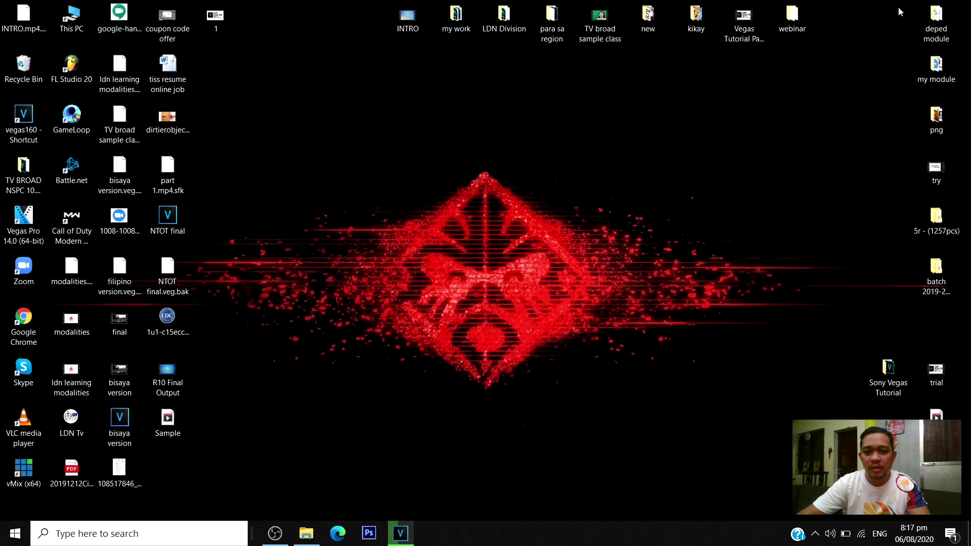